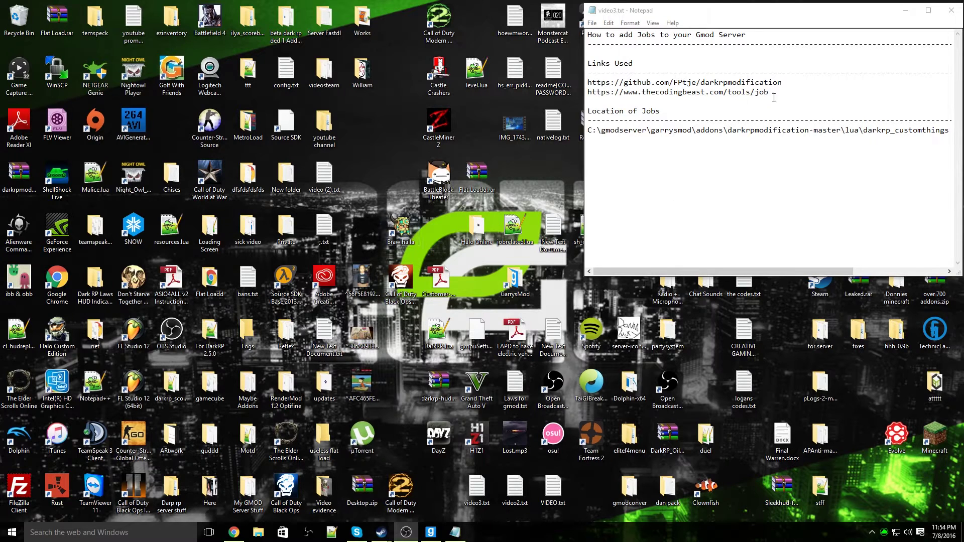
Copy the github.com/FPtje/darkrpmodification link from the video3.txt notes.
left_click_drag(783, 82, 589, 83)
right_click(617, 86)
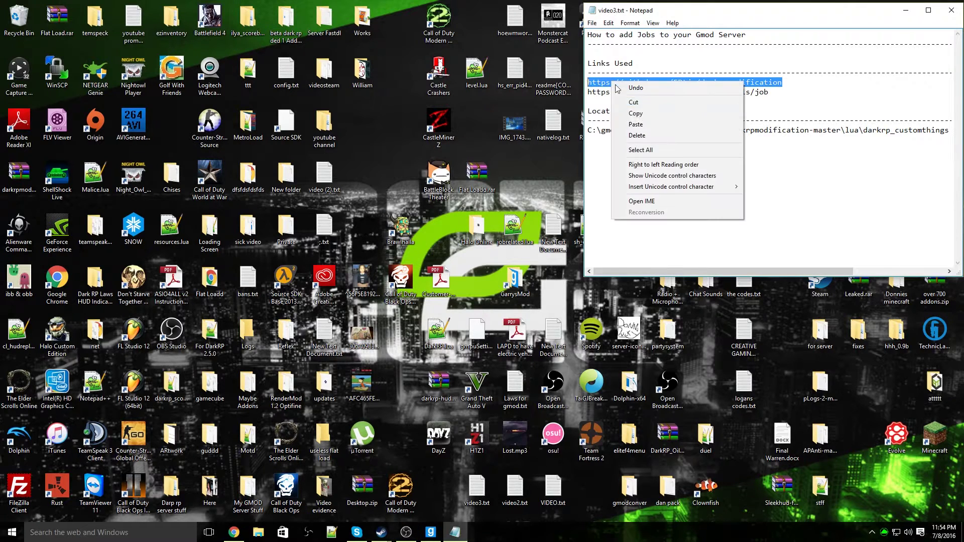
left_click(636, 113)
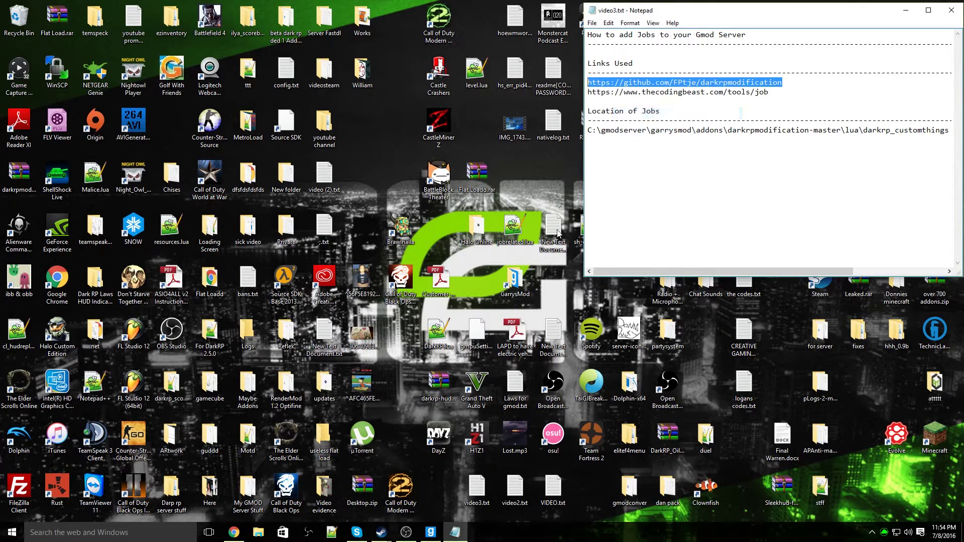
Download the darkrpmodification repository ZIP from GitHub in Chrome and open it in WinRAR.
left_click(233, 533)
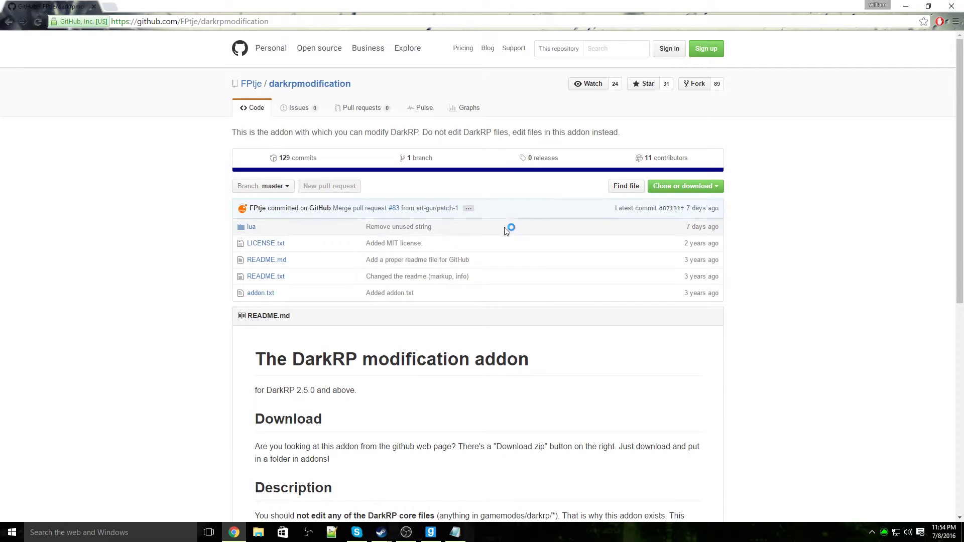
left_click(684, 187)
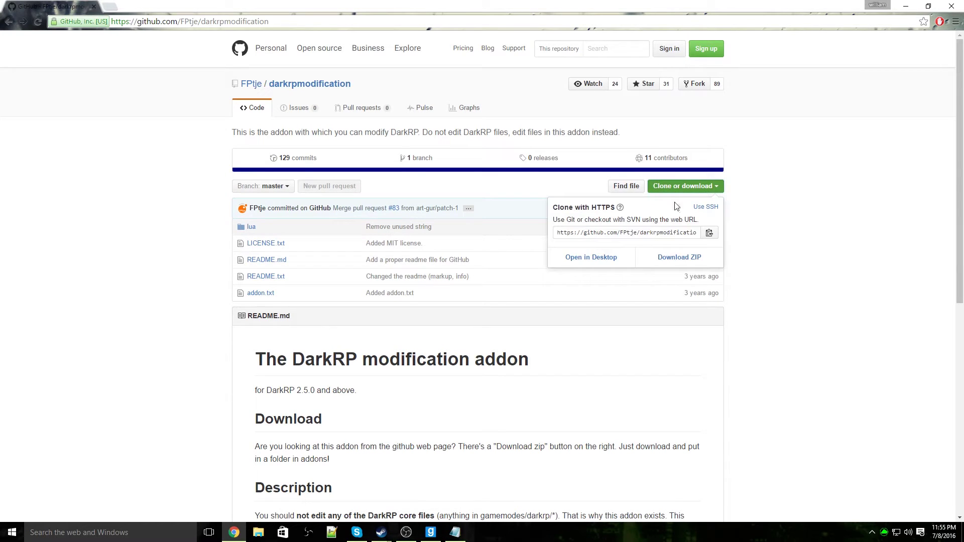
left_click(663, 260)
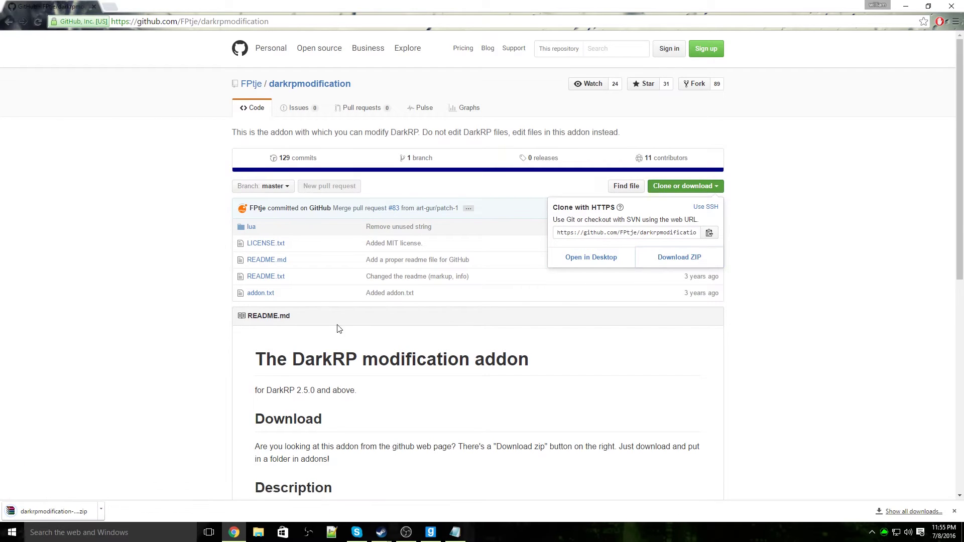
left_click(73, 511)
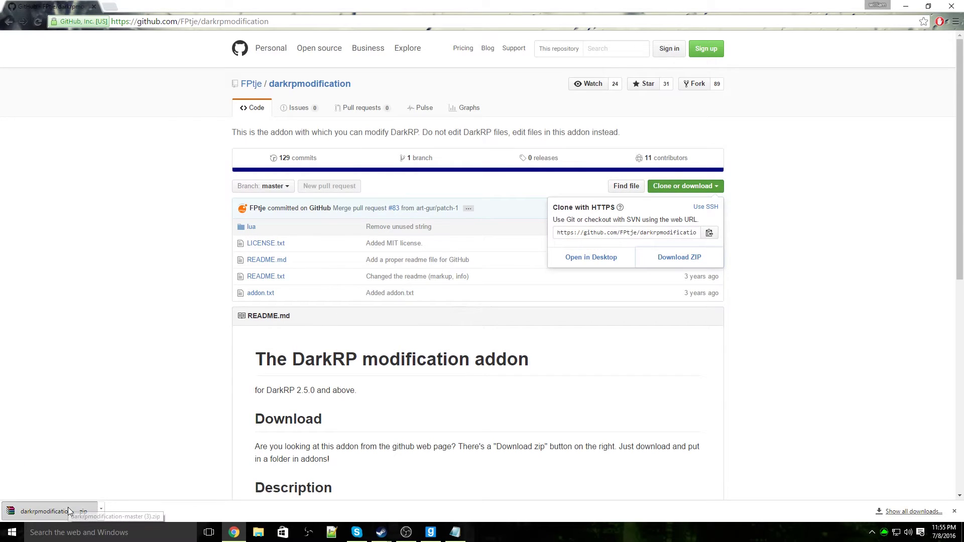
Dismiss the WinRAR licence reminder and open C:\gmodserver\garrysmod\addons in File Explorer.
left_click(911, 9)
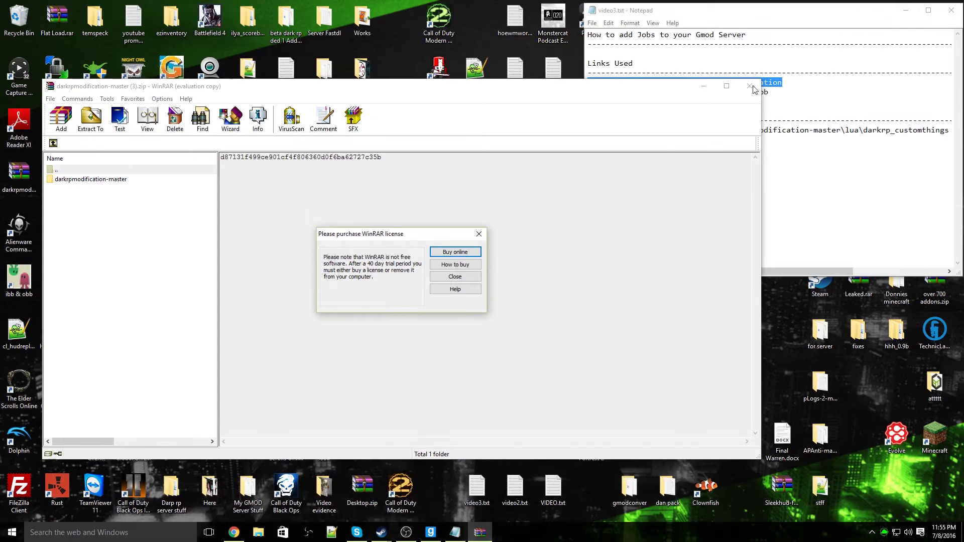
left_click(470, 276)
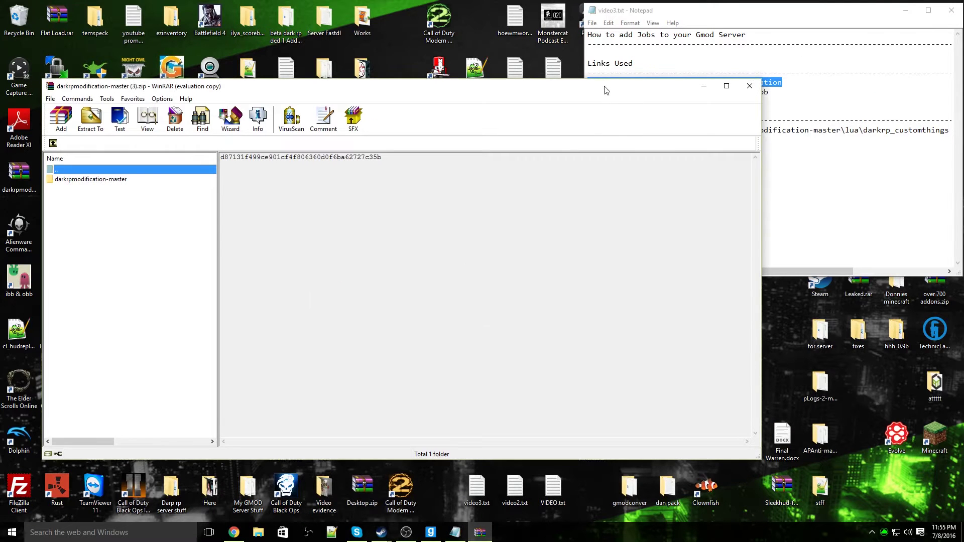
left_click_drag(606, 88, 603, 104)
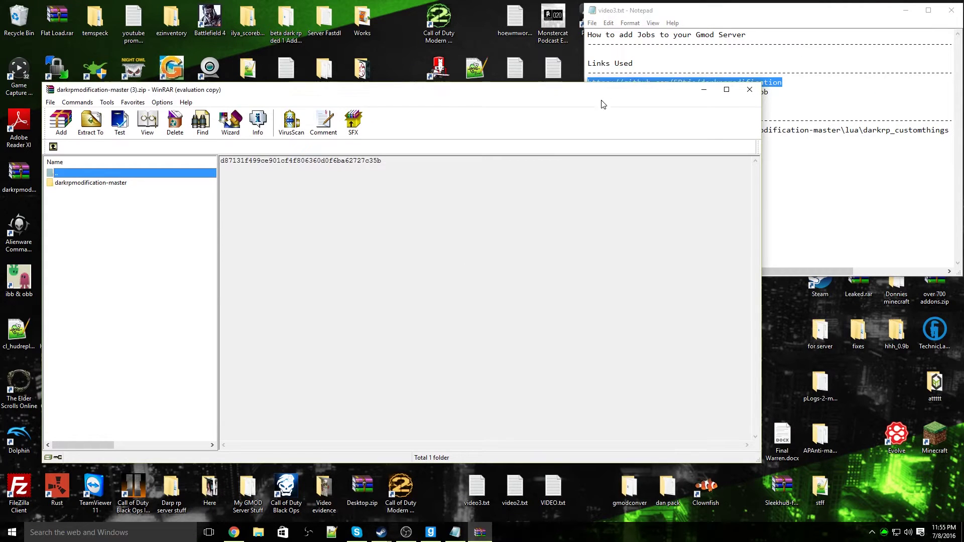
left_click(258, 532)
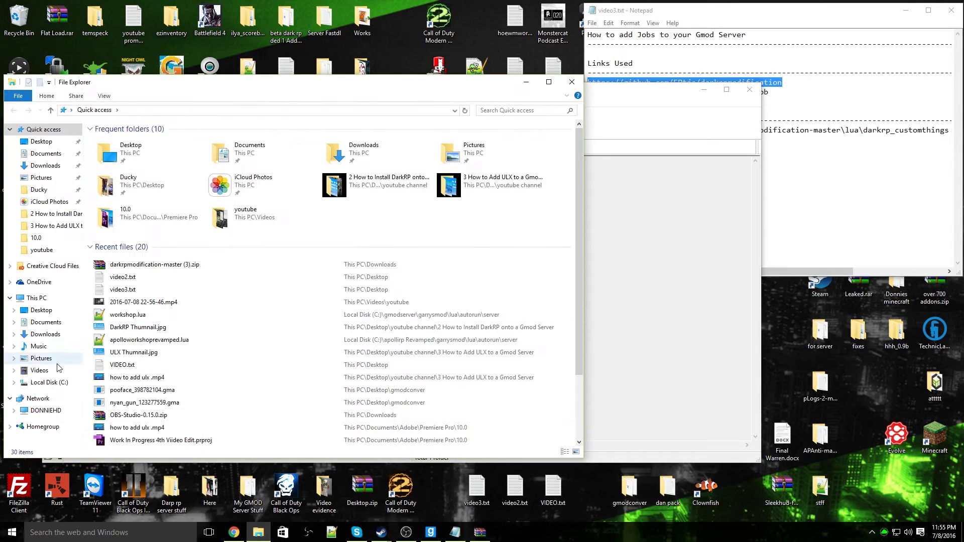
left_click(48, 383)
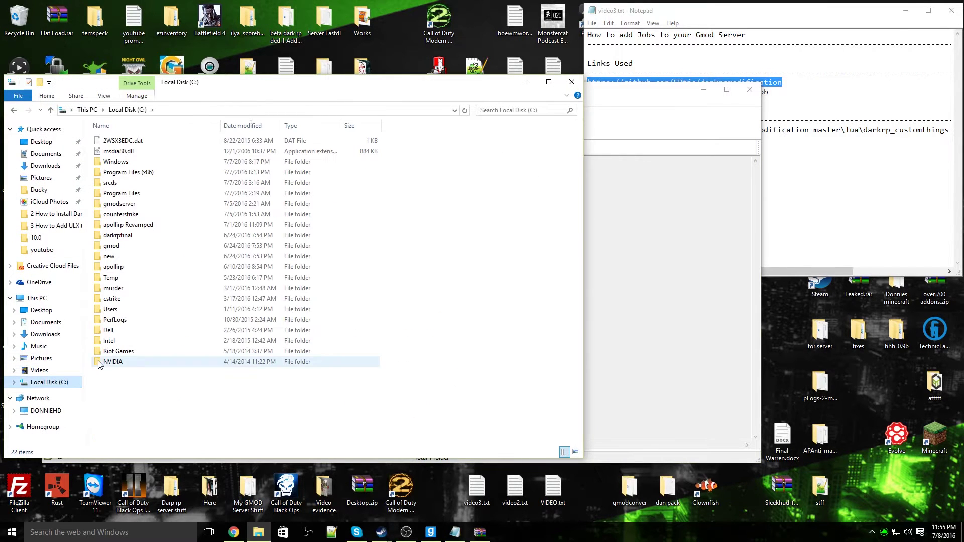
double_click(120, 205)
double_click(127, 162)
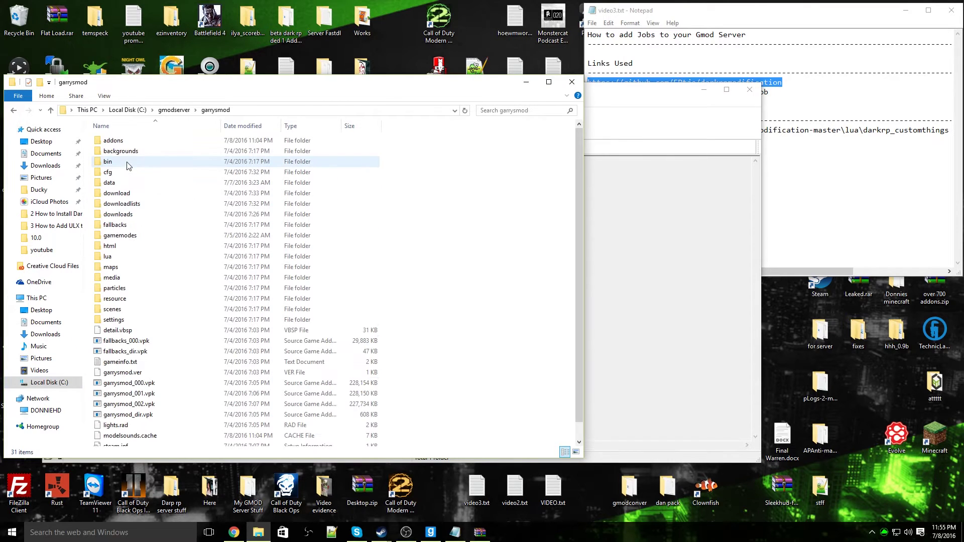
double_click(122, 142)
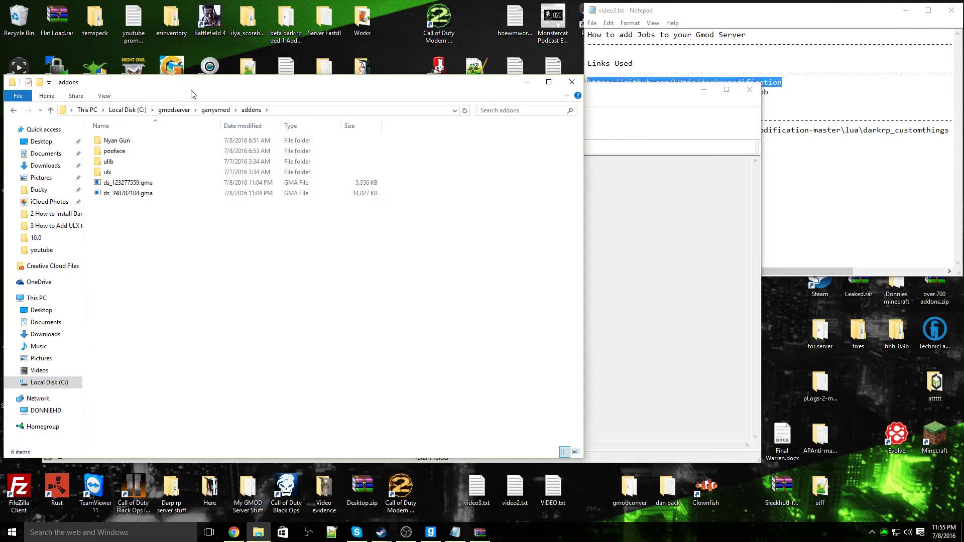
Extract darkrpmodification-master into the addons folder, then close WinRAR.
left_click_drag(192, 84, 568, 117)
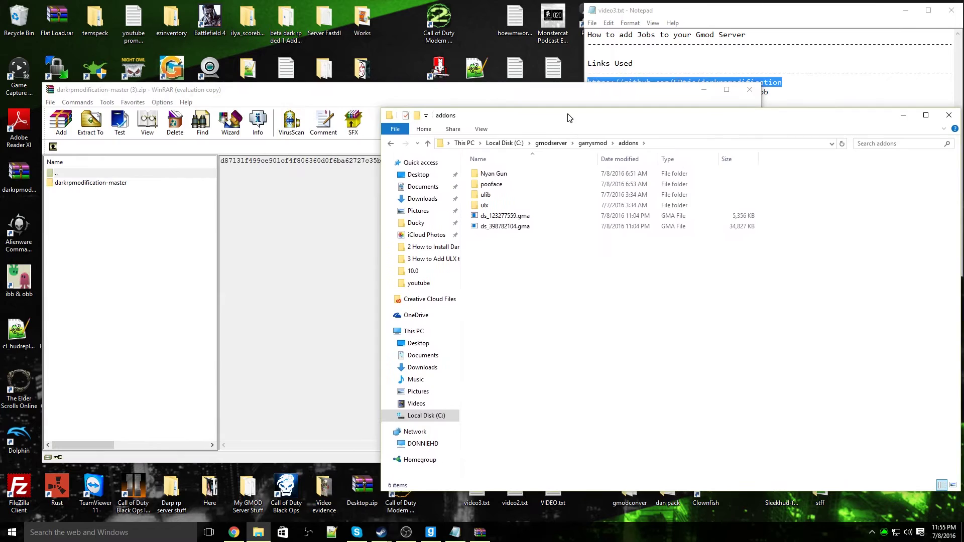
left_click_drag(83, 184, 822, 349)
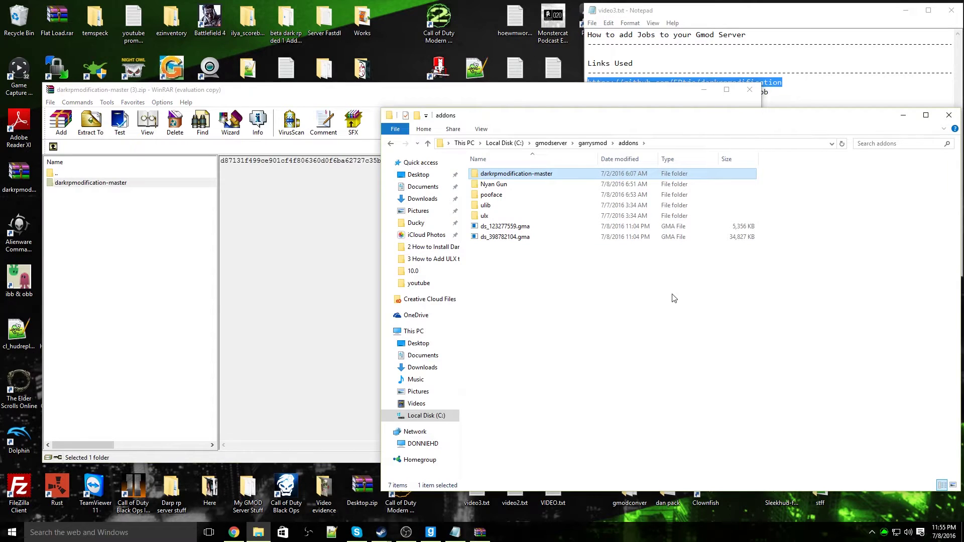
left_click(304, 244)
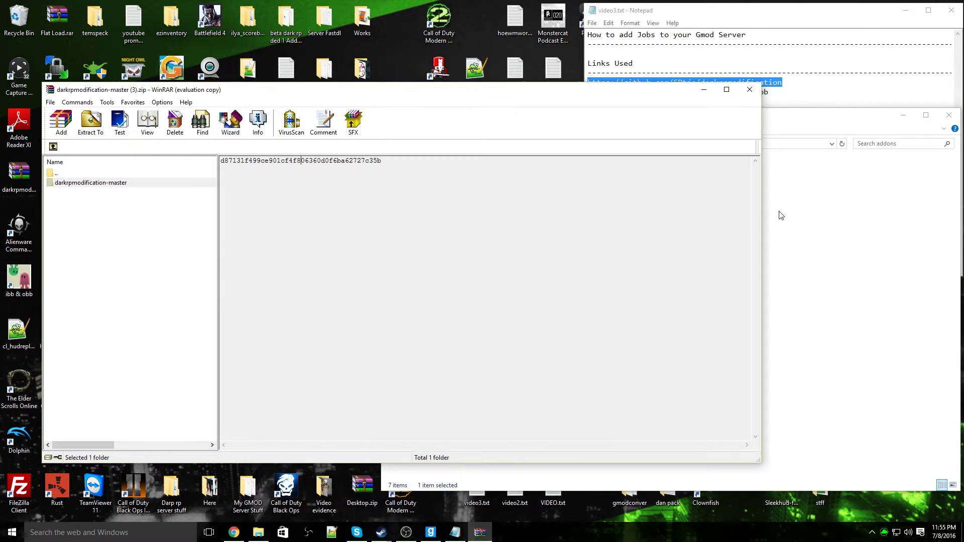
left_click(749, 90)
left_click_drag(755, 115, 617, 173)
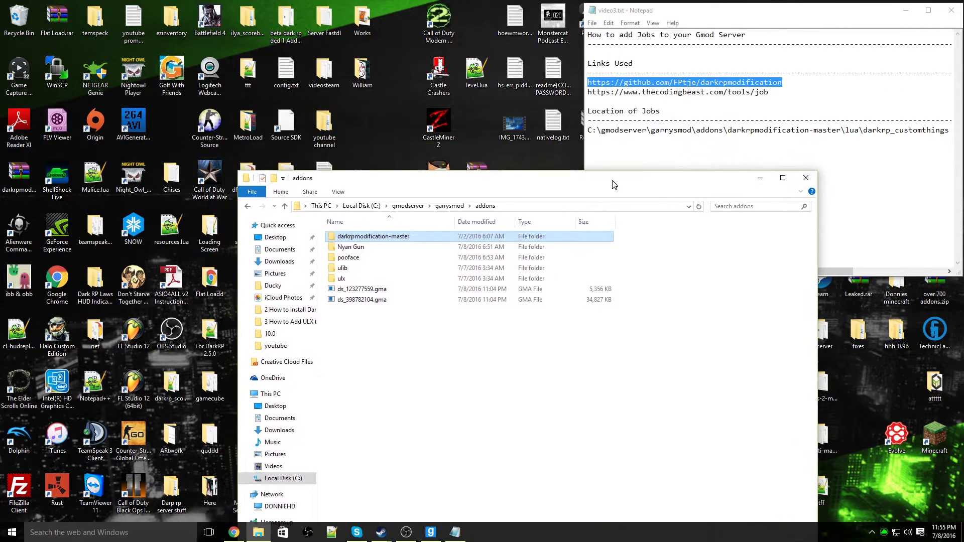
Browse into darkrpmodification-master\lua\darkrp_customthings, where jobs.lua is listed.
double_click(392, 228)
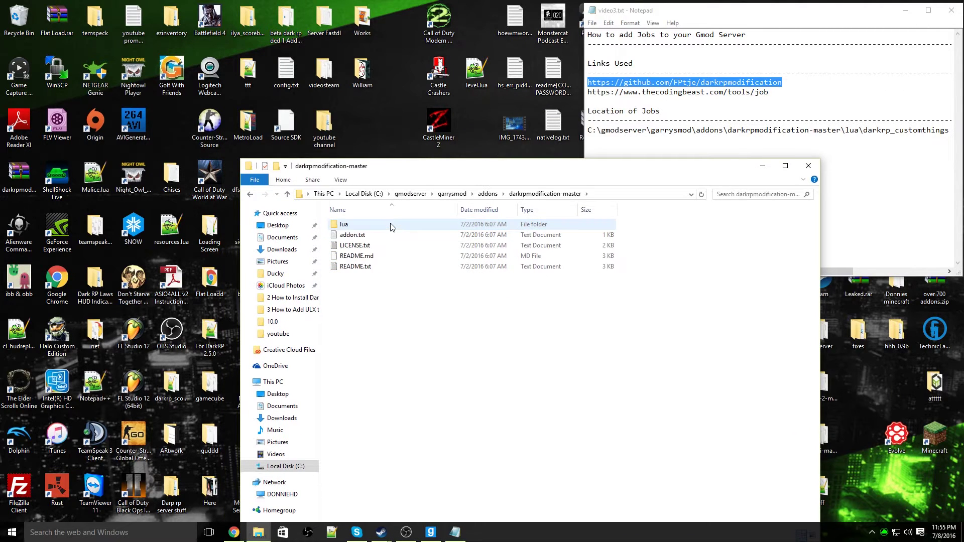
double_click(392, 228)
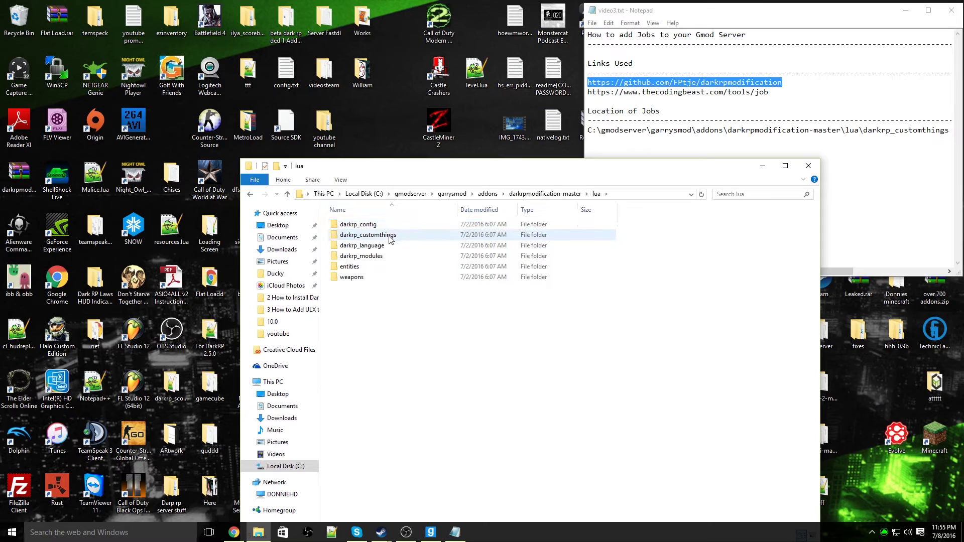
double_click(355, 236)
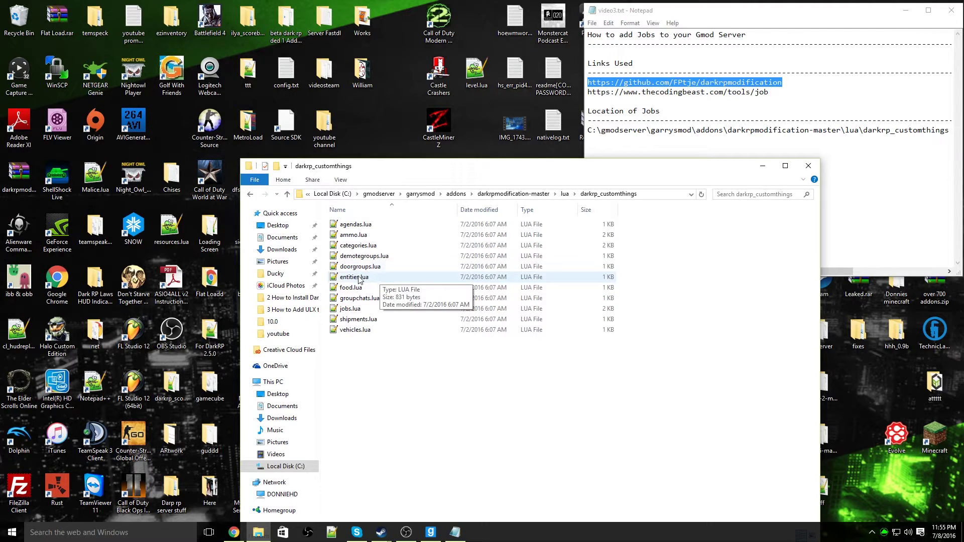
left_click(660, 195)
left_click(448, 376)
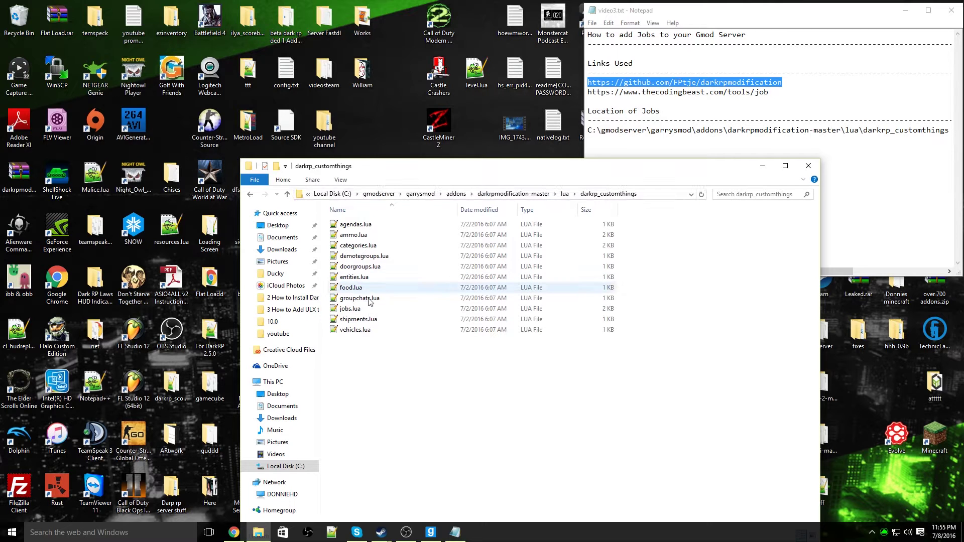
double_click(359, 310)
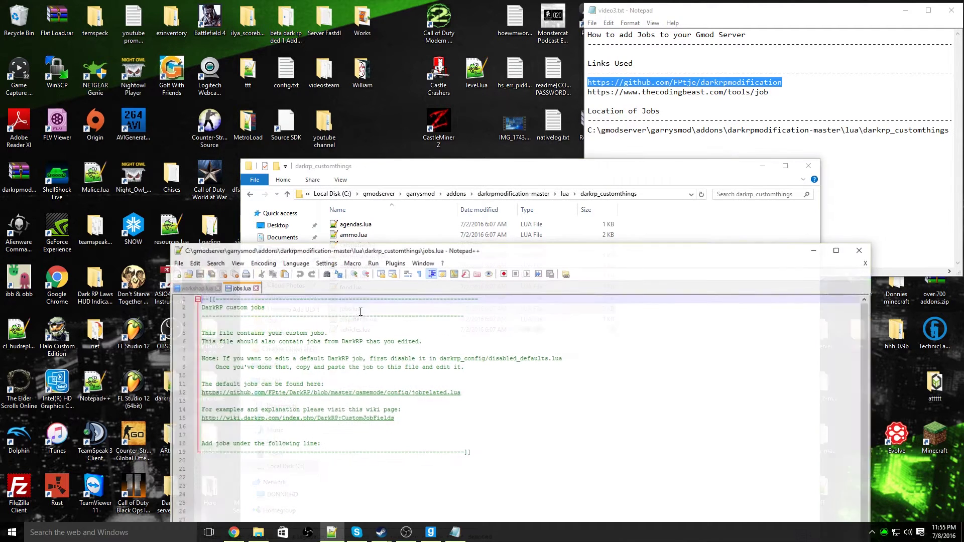
left_click_drag(432, 247, 430, 52)
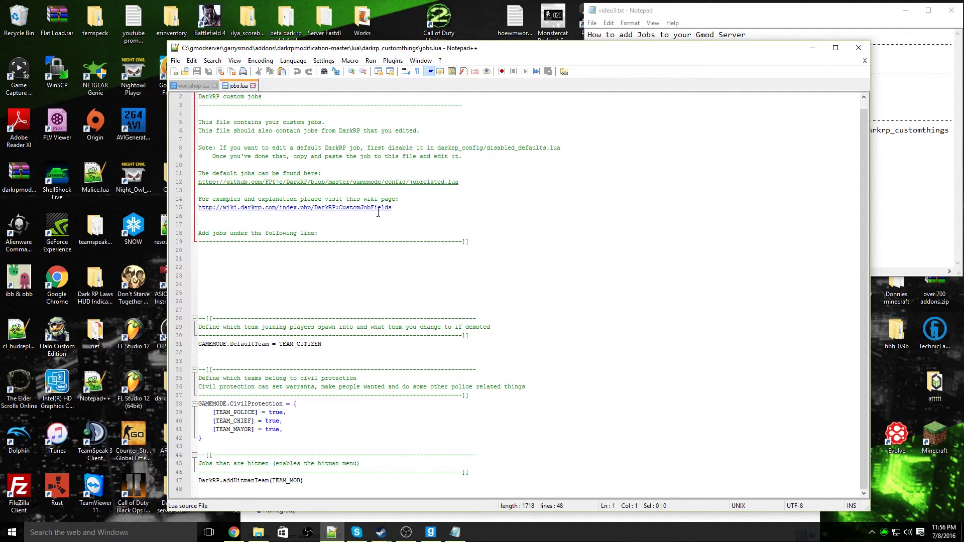
left_click_drag(406, 50, 403, 174)
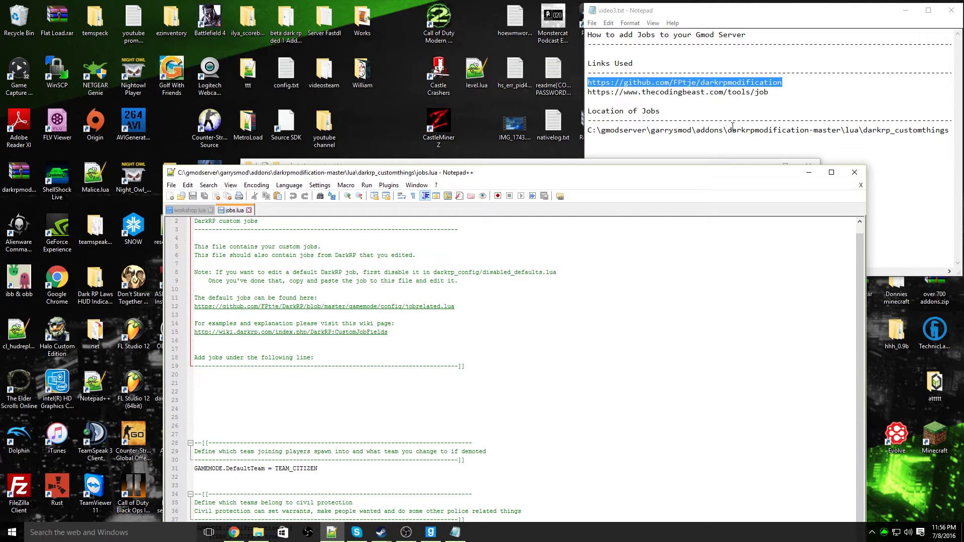
Copy the thecodingbeast.com job generator link from the notes and load it in Chrome.
left_click_drag(789, 93, 588, 92)
right_click(604, 92)
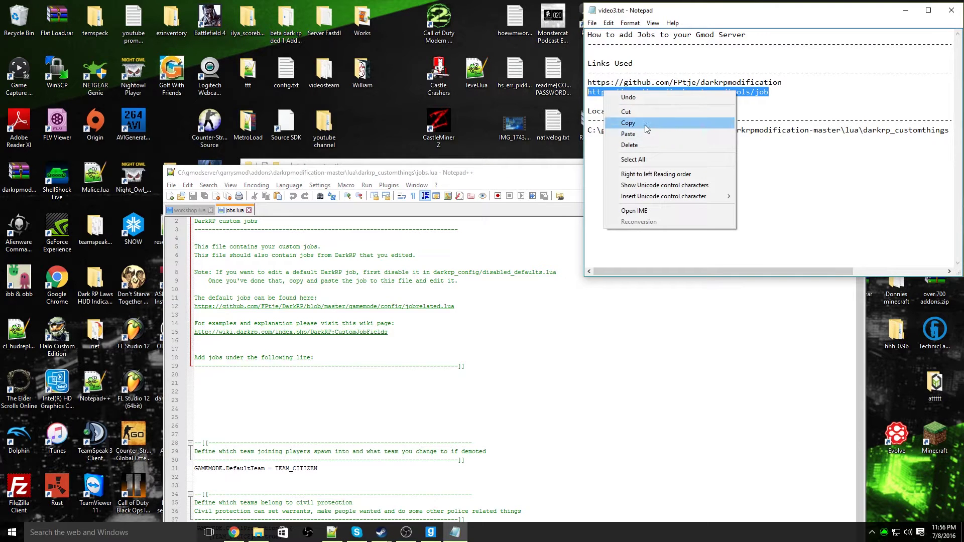
left_click(645, 124)
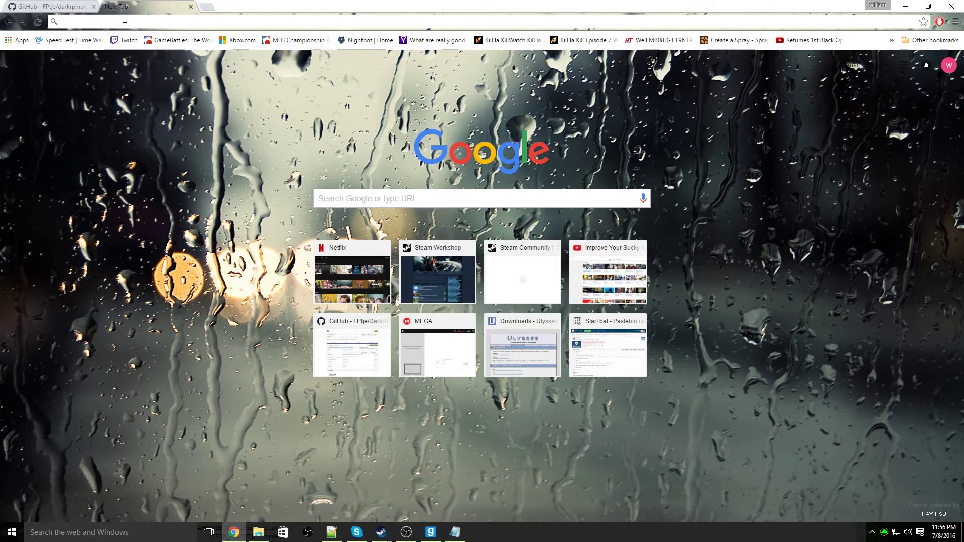
key("ctrl+v")
key("Return")
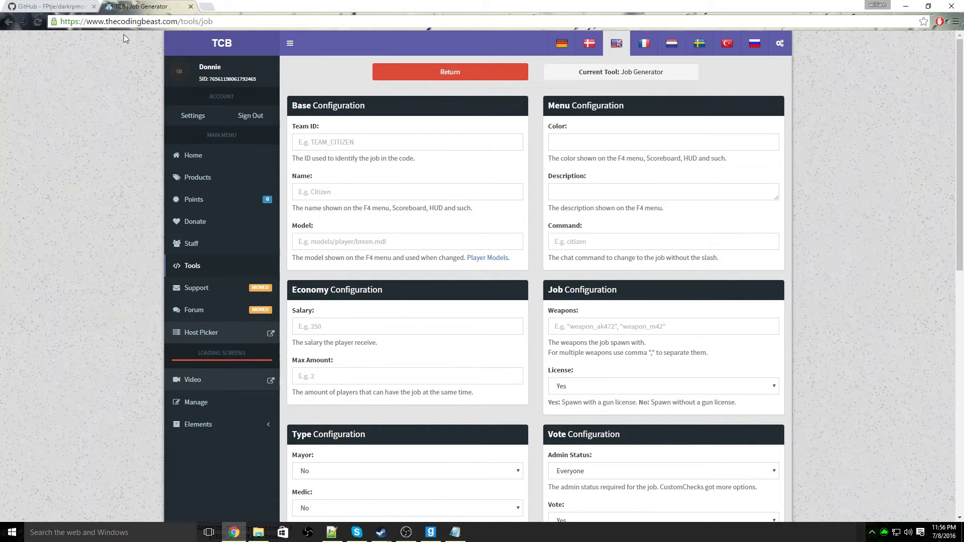
left_click(331, 144)
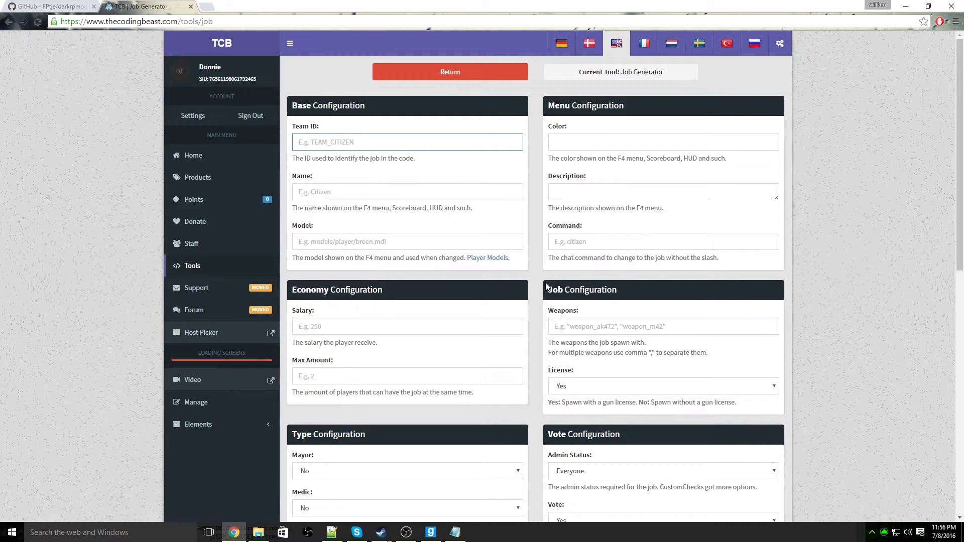
double_click(373, 15)
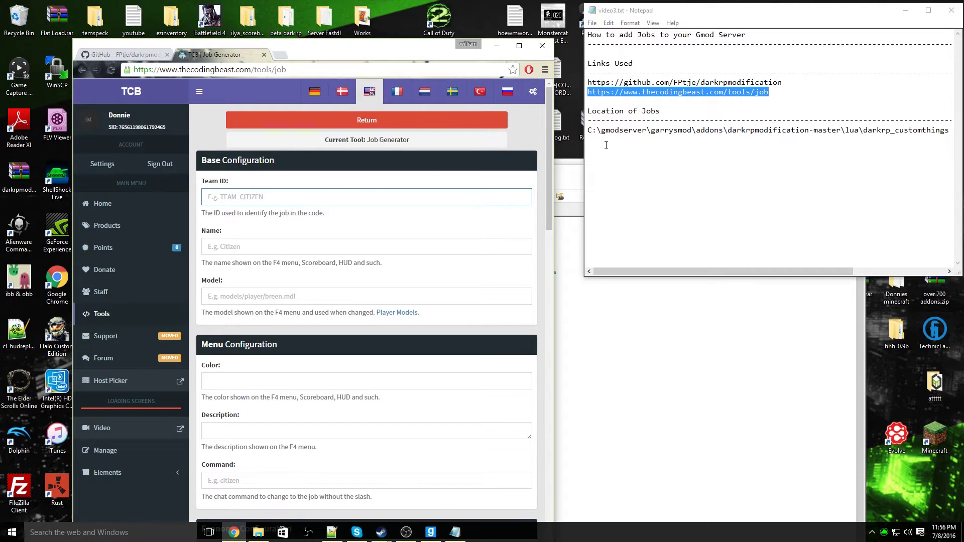
Minimize the jobs.lua editor and place the browser beside the notes.
left_click_drag(411, 50, 433, 260)
left_click(806, 190)
left_click(809, 172)
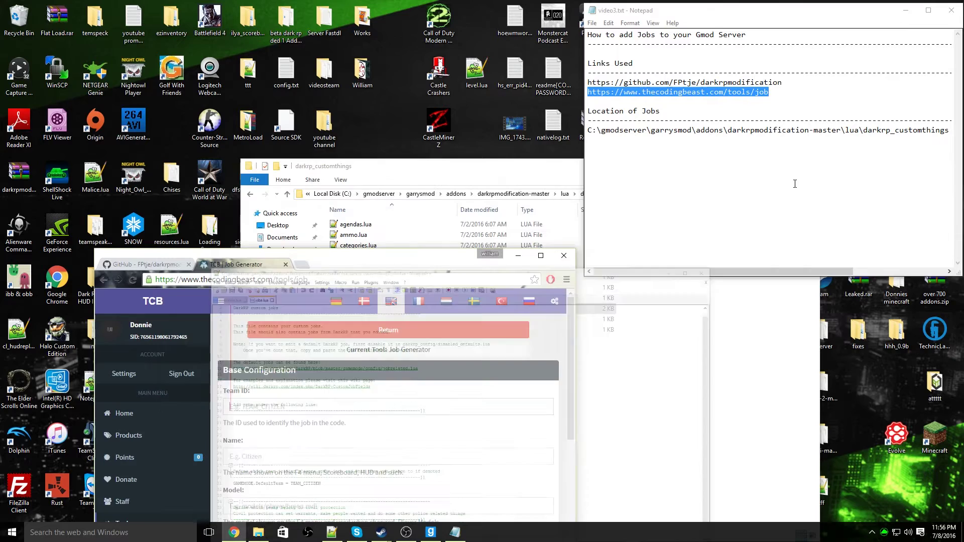
left_click_drag(442, 201, 406, 70)
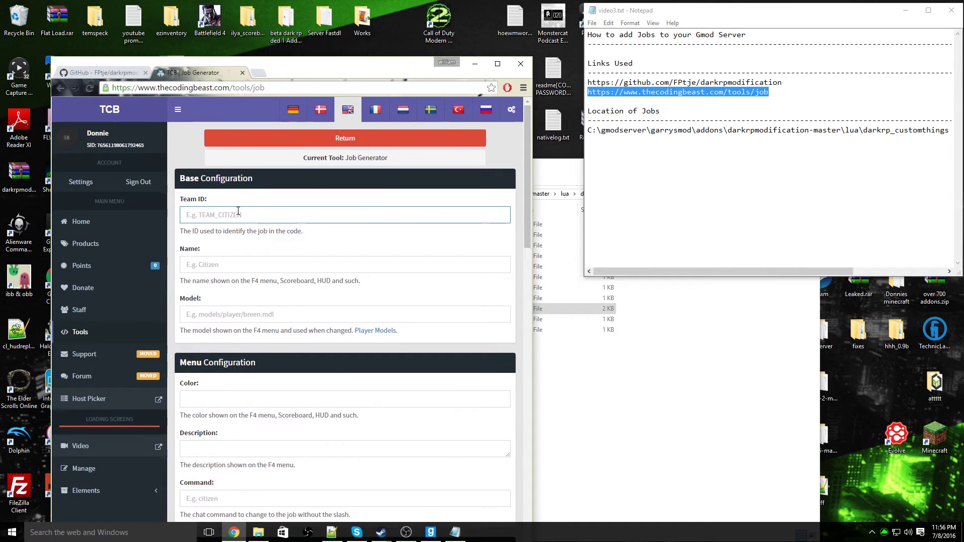
Enter Team ID TEAM_ROBBER and Name Robber in the job form.
type("TEAM_ROBBER")
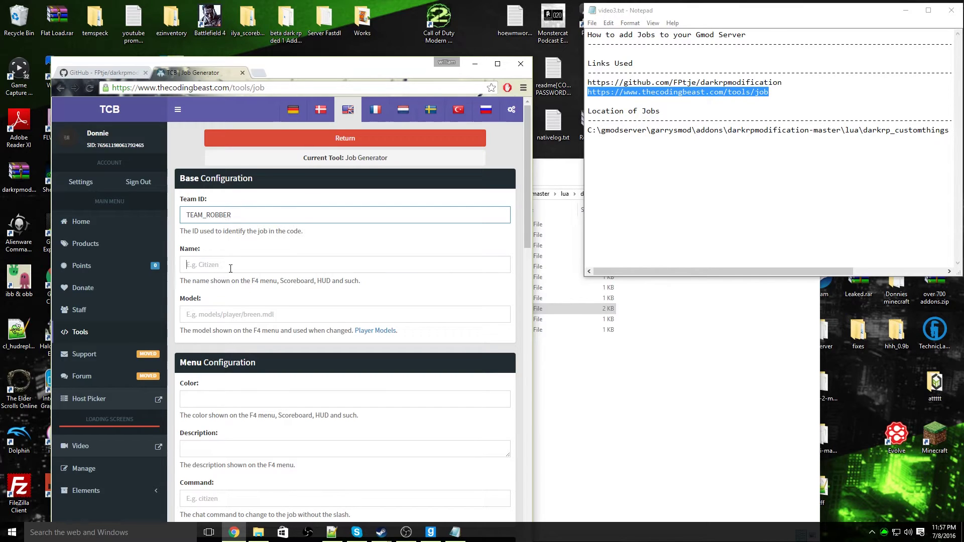
left_click(230, 269)
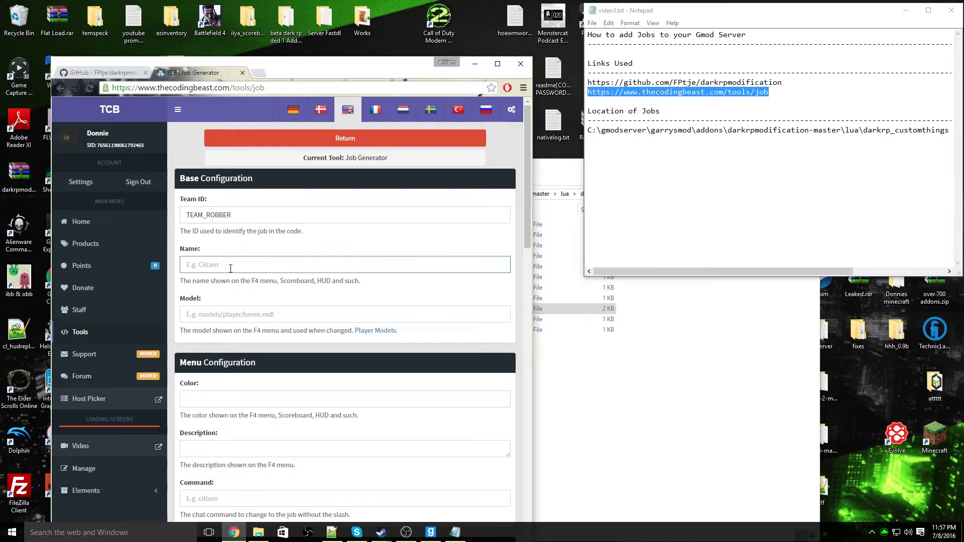
type("Robber")
left_click(233, 312)
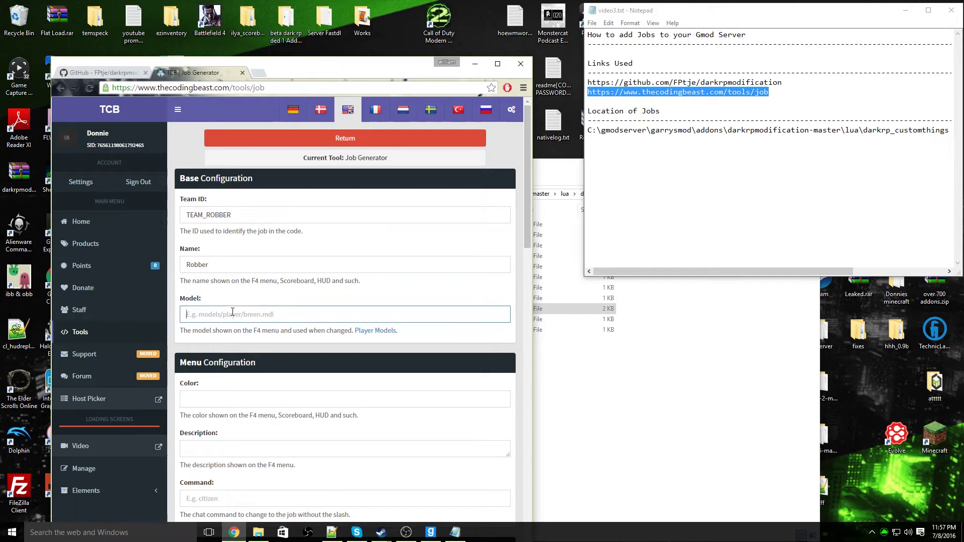
Open snipars.lua from addons\pooface\lua\autorun in Notepad++.
left_click(591, 380)
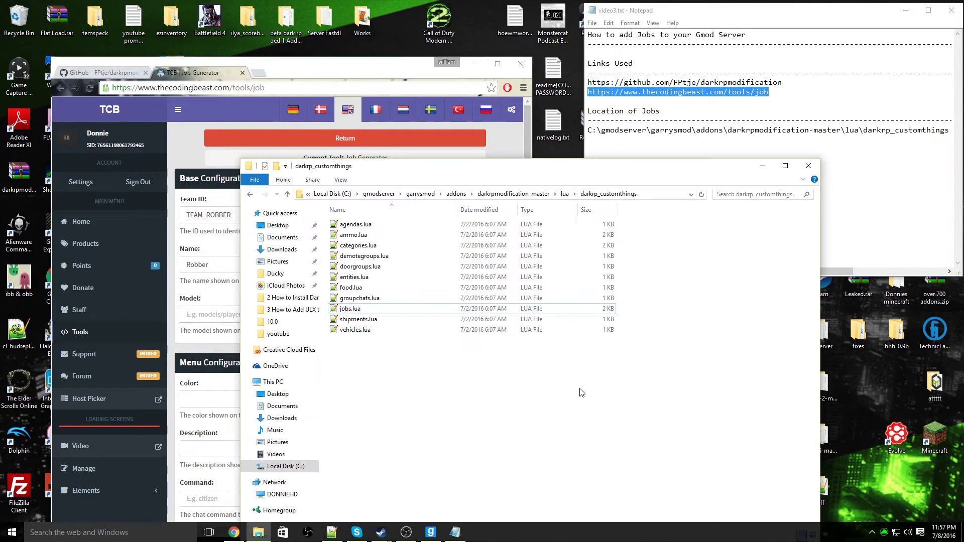
left_click(457, 194)
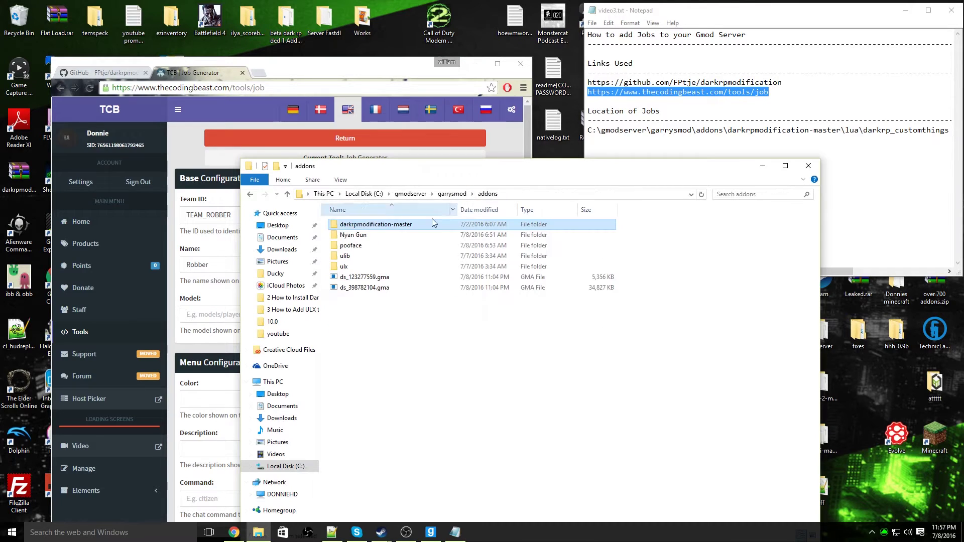
double_click(371, 246)
left_click(362, 227)
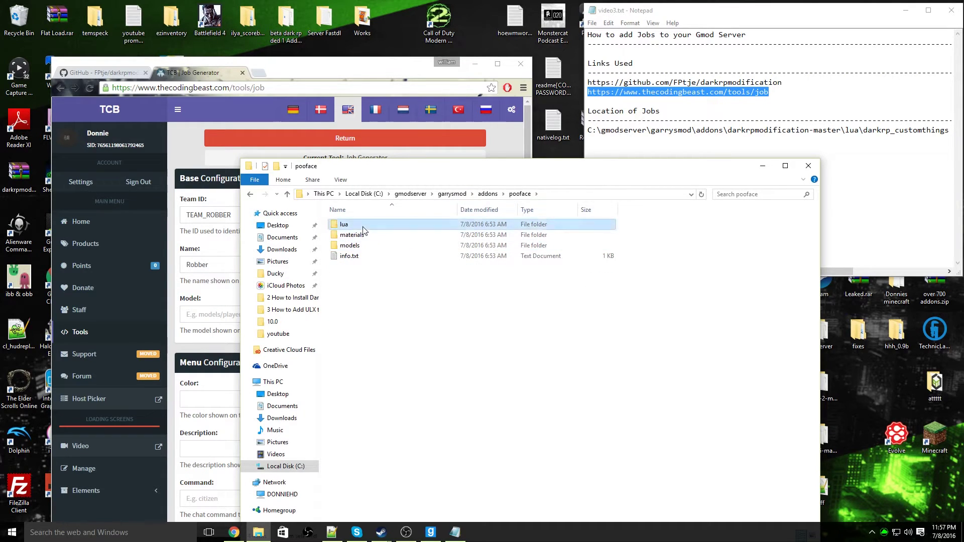
double_click(364, 230)
double_click(363, 230)
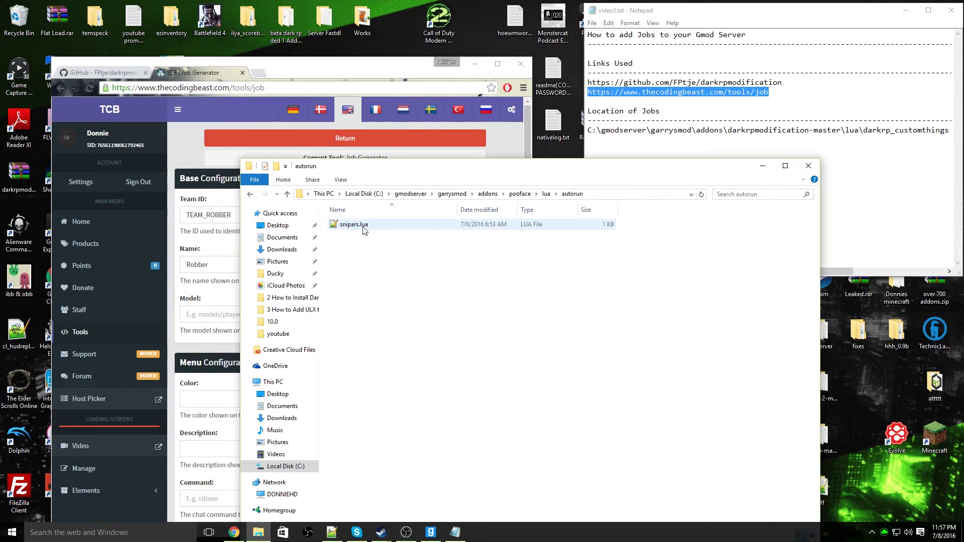
double_click(349, 225)
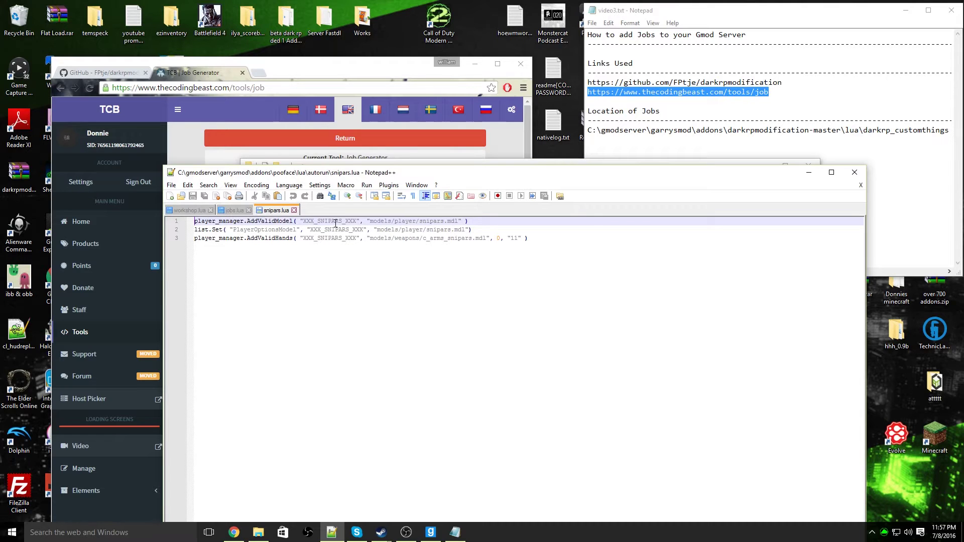
Copy models/player/snipars.mdl from snipars.lua, then close the file and the autorun folder.
left_click_drag(457, 222, 372, 221)
right_click(372, 224)
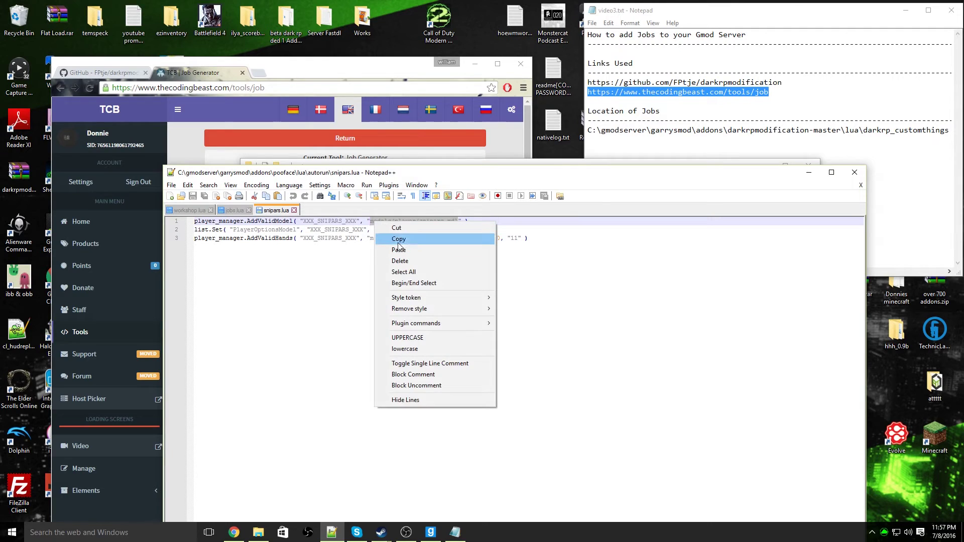
left_click(397, 240)
right_click(372, 224)
left_click(400, 240)
left_click(295, 210)
left_click(808, 172)
left_click(784, 180)
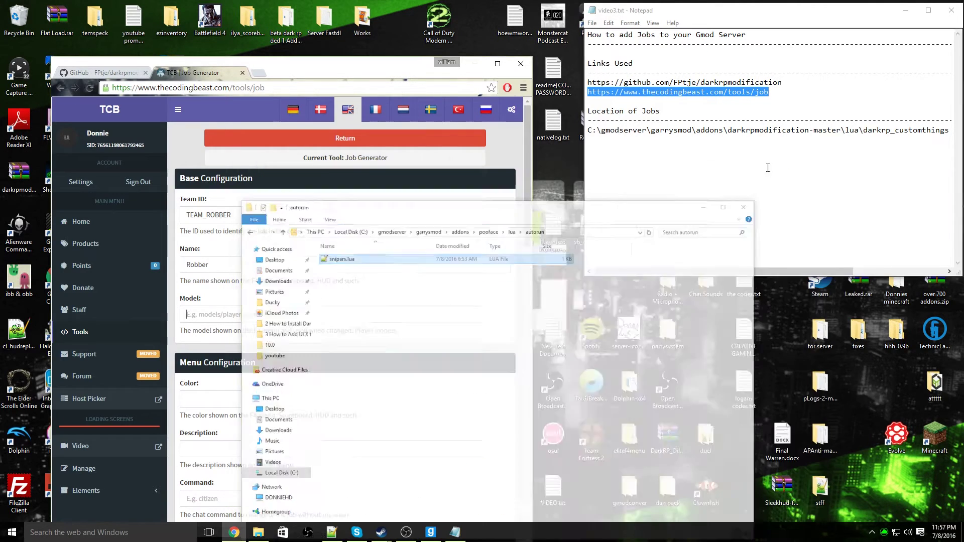
Paste models/player/snipars.mdl into Model and set the job colour to teal.
left_click(240, 310)
key("ctrl+v")
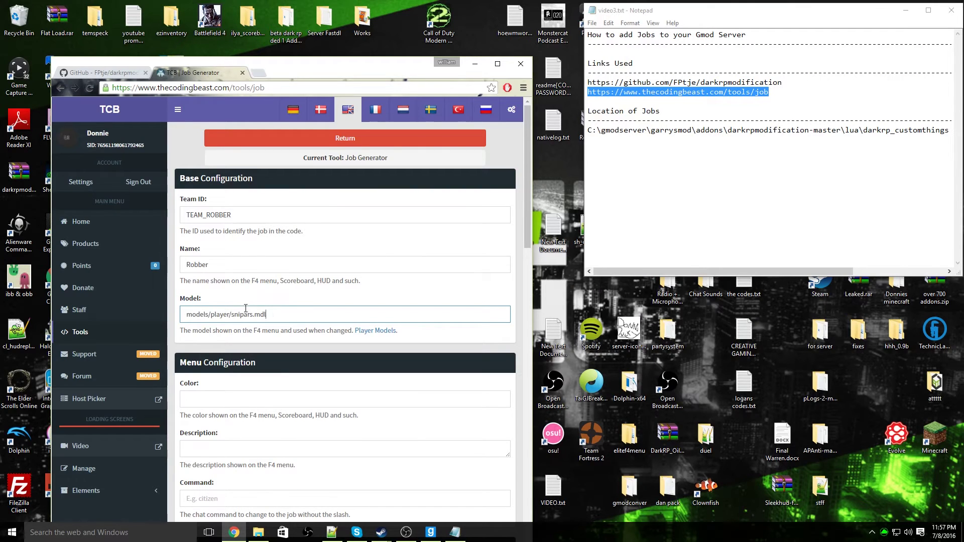
scroll(282, 330, "down", 1)
left_click(216, 348)
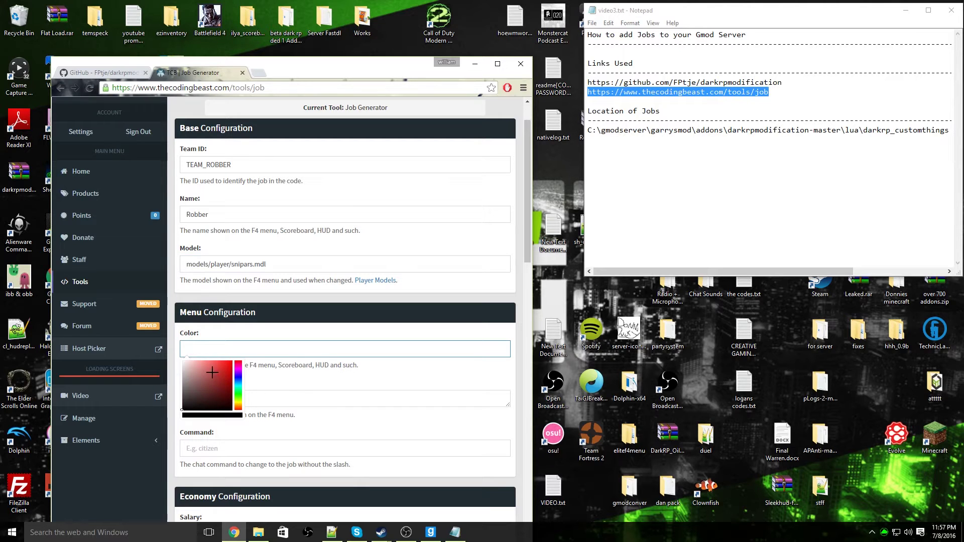
left_click_drag(216, 372, 294, 347)
left_click(284, 394)
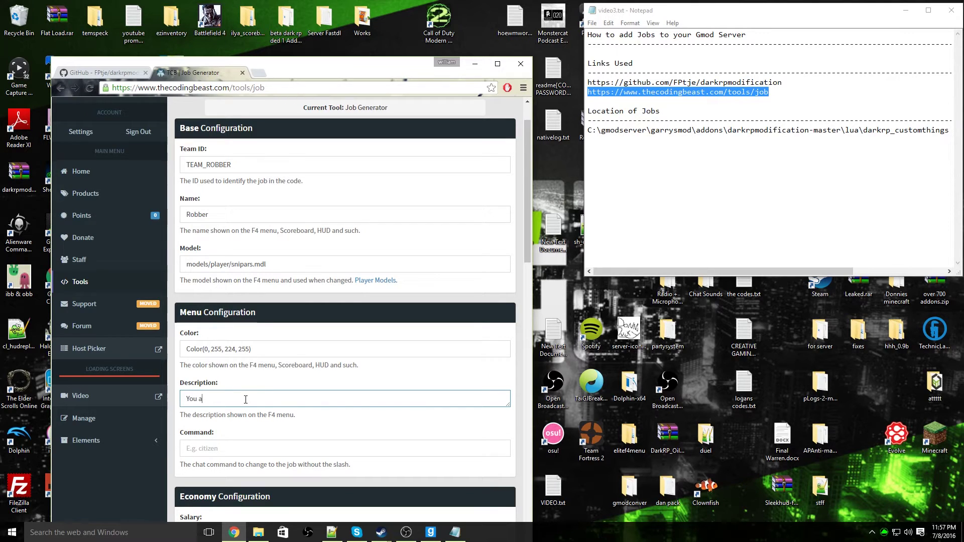
Enter the description 'You are a robber! Go rob people!' and the command robber.
type("You are a robber! Go rob people!")
scroll(260, 413, "down", 1)
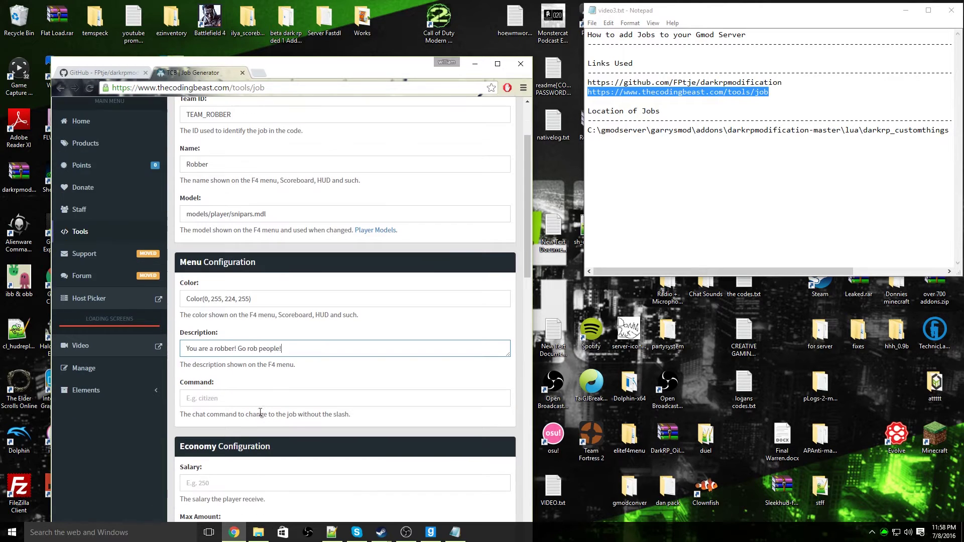
left_click(233, 401)
type("robber")
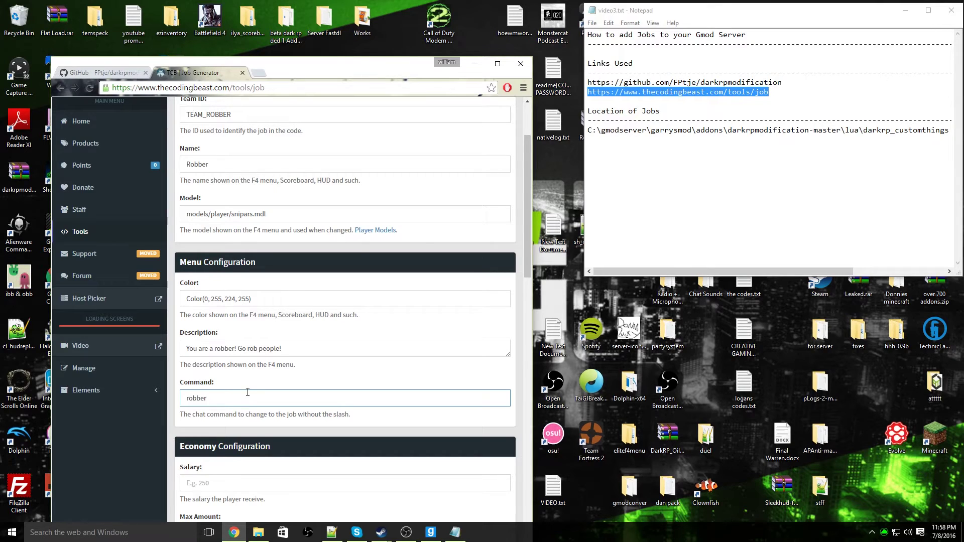
scroll(248, 392, "down", 2)
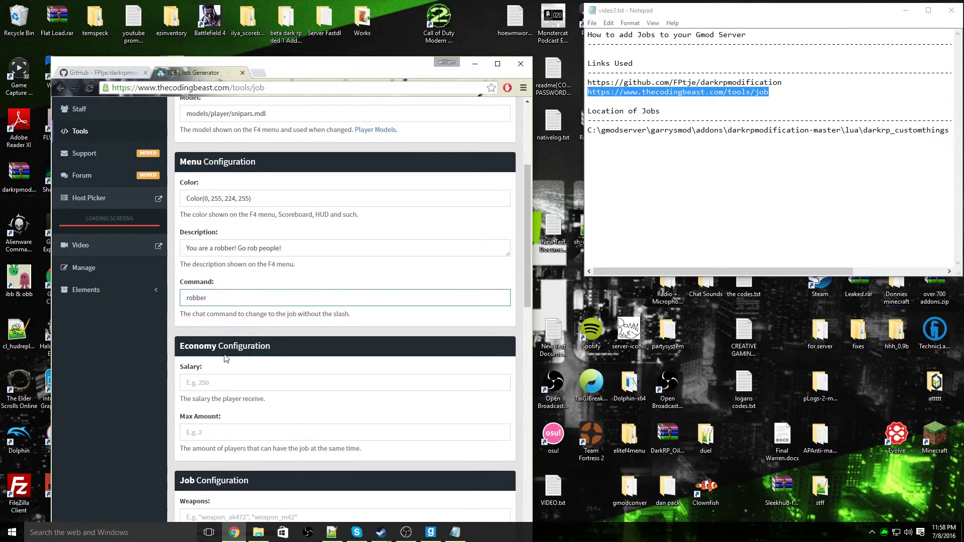
Set the Robber job's Salary to 60 and Max Amount to 5, then bring up File Explorer.
left_click(227, 384)
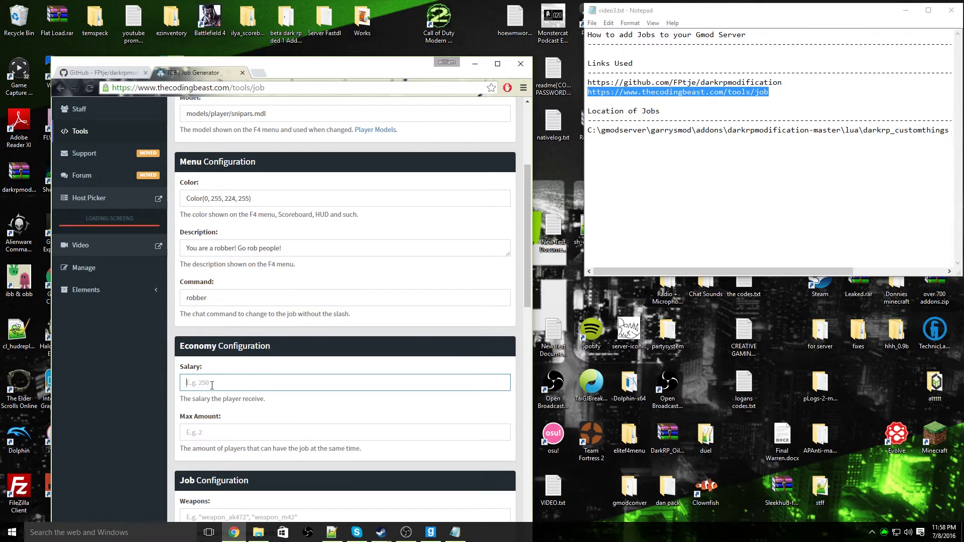
type("60")
scroll(221, 382, "down", 1)
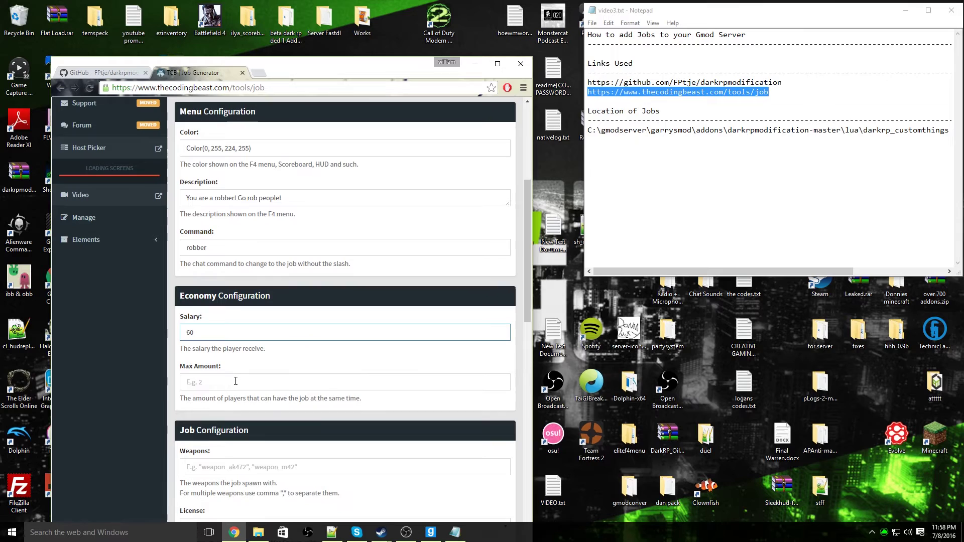
left_click(236, 382)
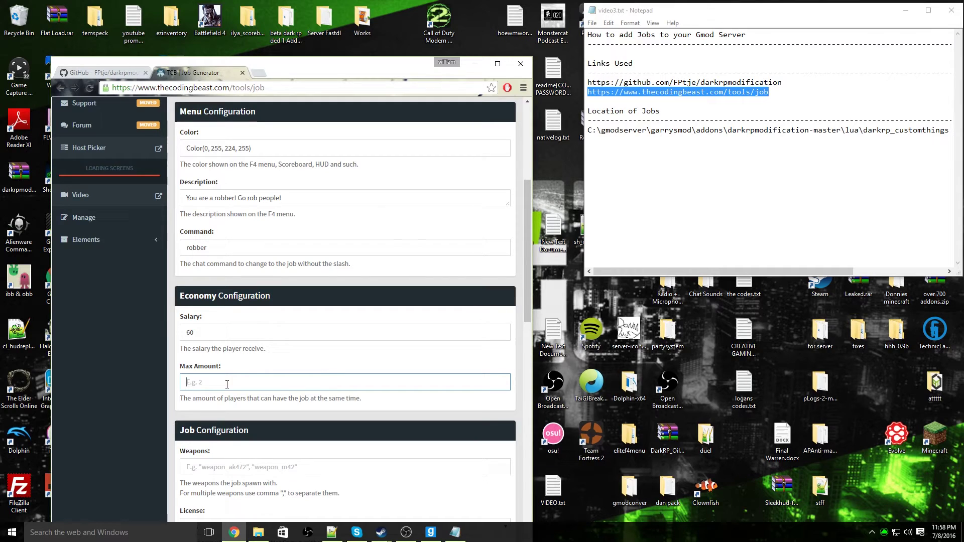
type("5")
scroll(227, 341, "down", 3)
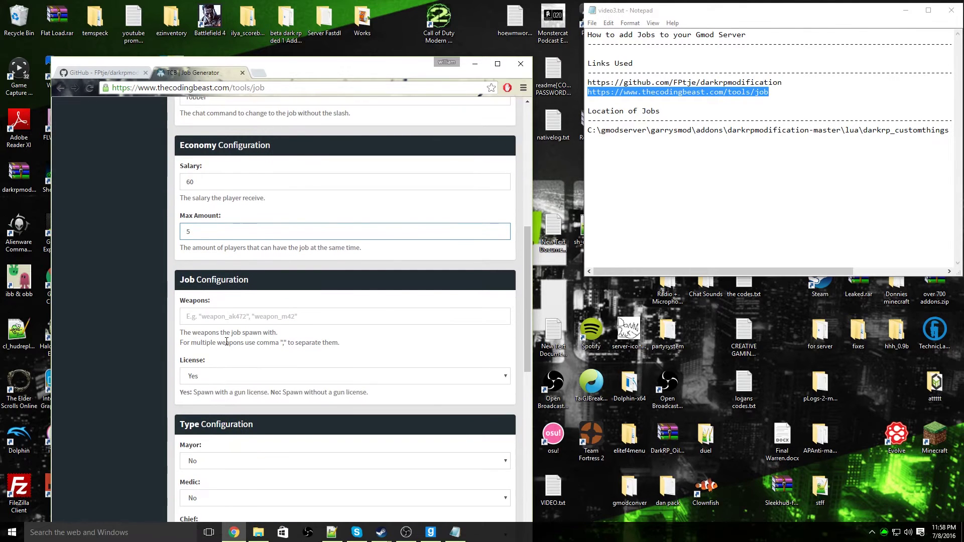
left_click(231, 317)
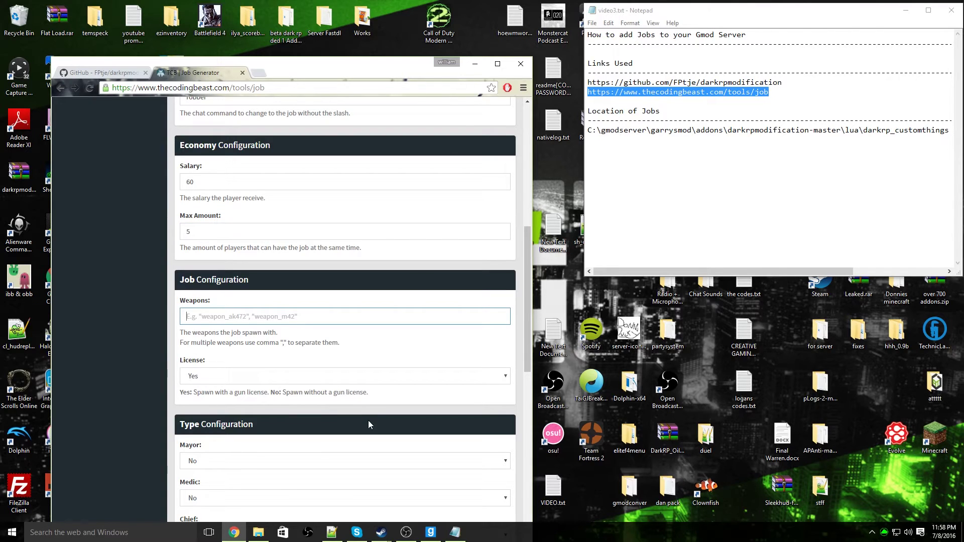
left_click(268, 531)
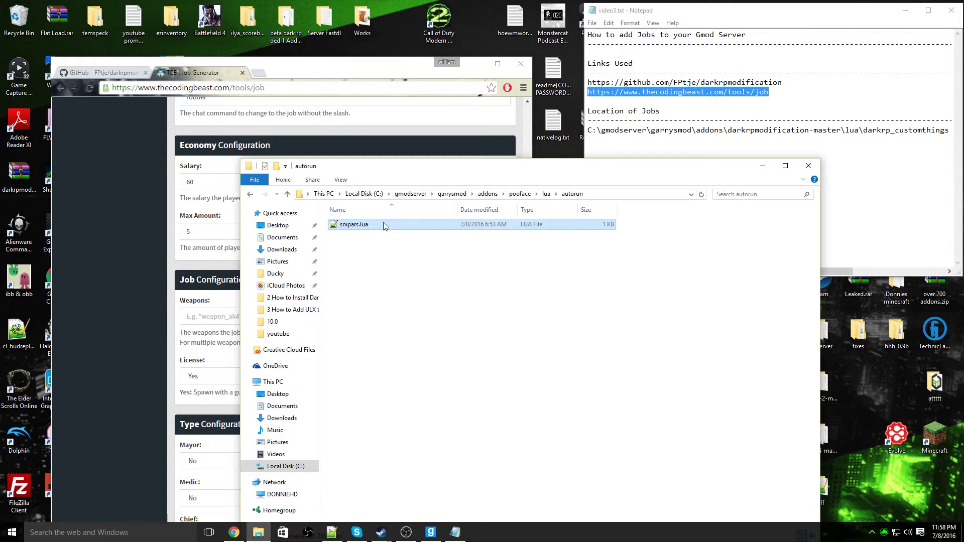
Browse from gmodserver down to garrysmod\gamemodes\darkrp\entities\weapons.
left_click_drag(415, 169, 583, 156)
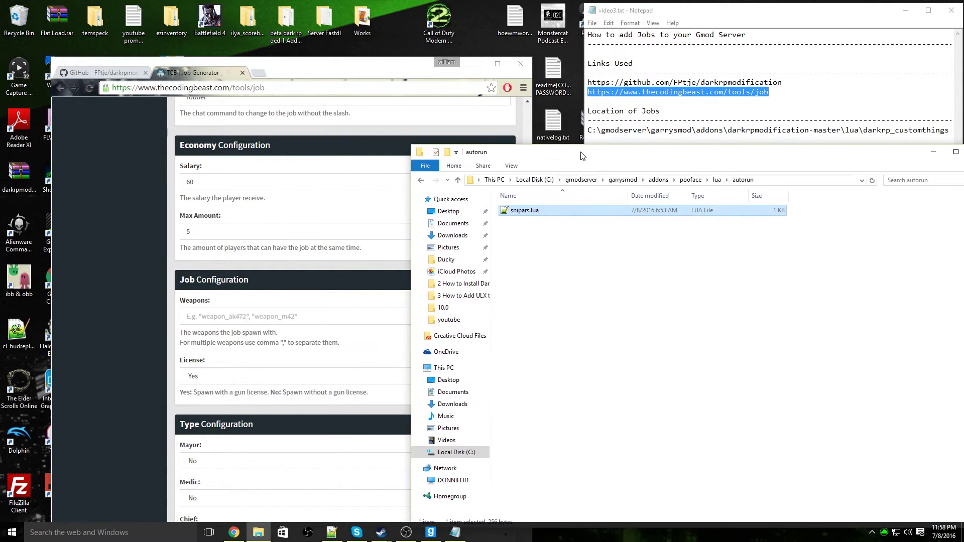
left_click(584, 180)
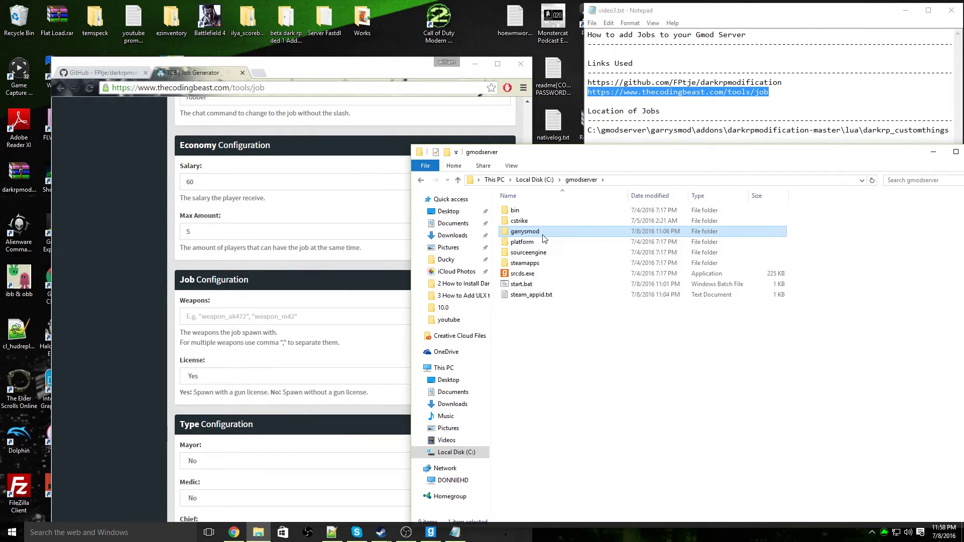
double_click(541, 234)
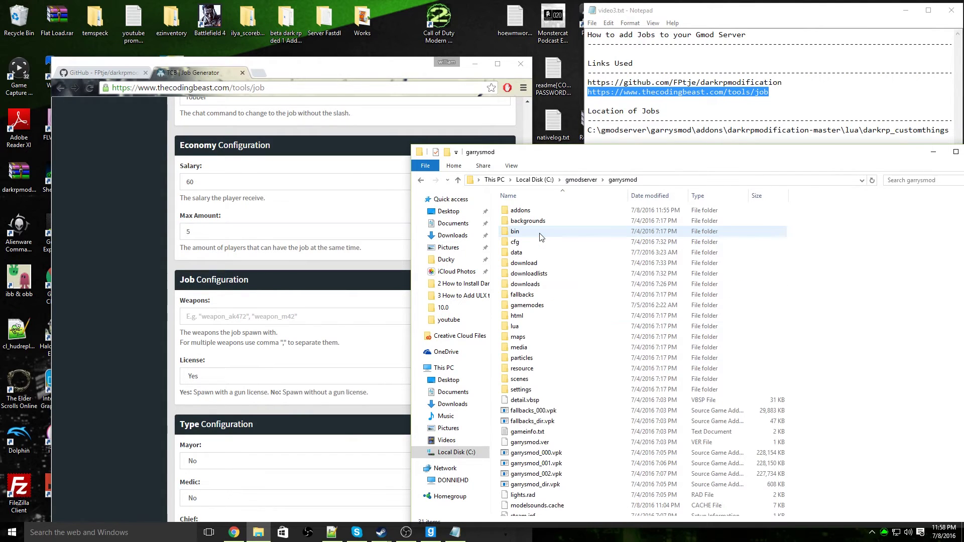
left_click(537, 308)
double_click(535, 307)
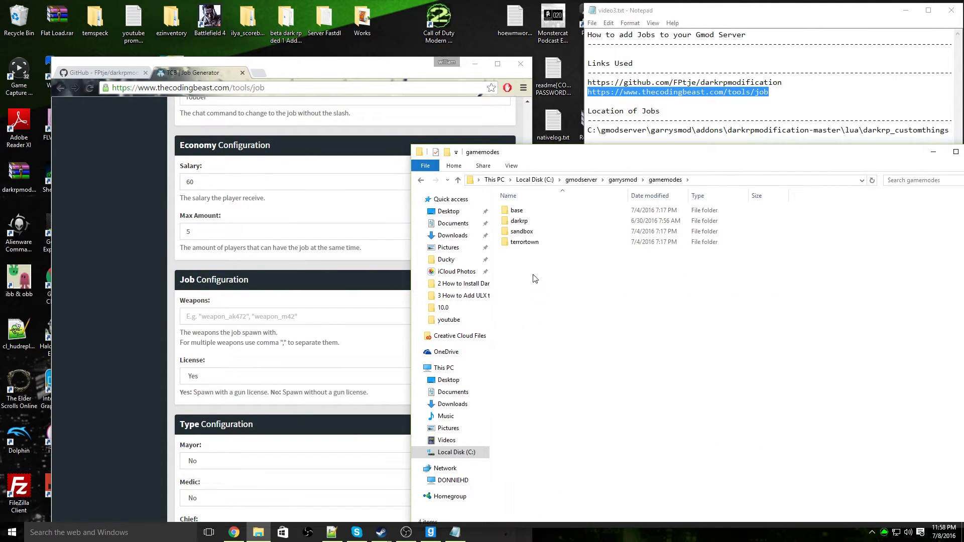
double_click(534, 223)
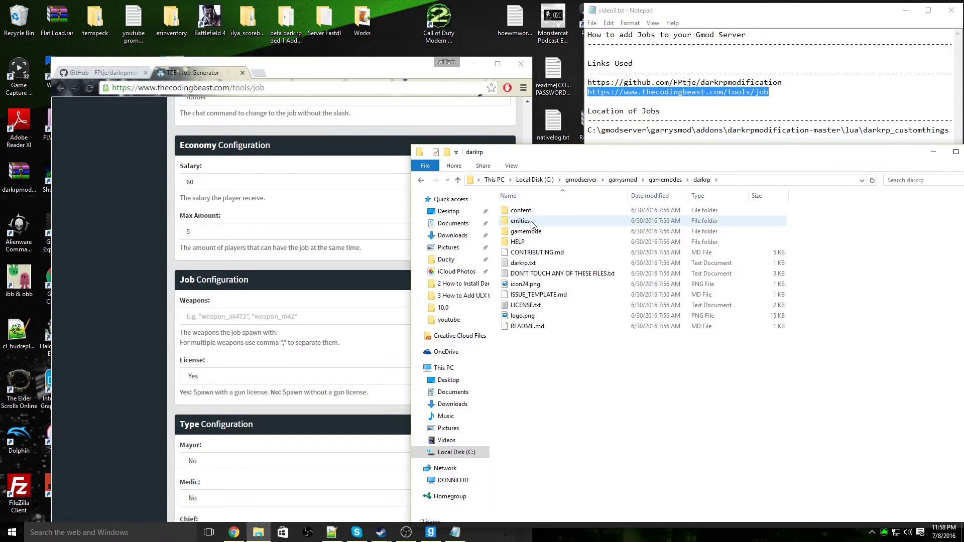
double_click(536, 223)
double_click(536, 223)
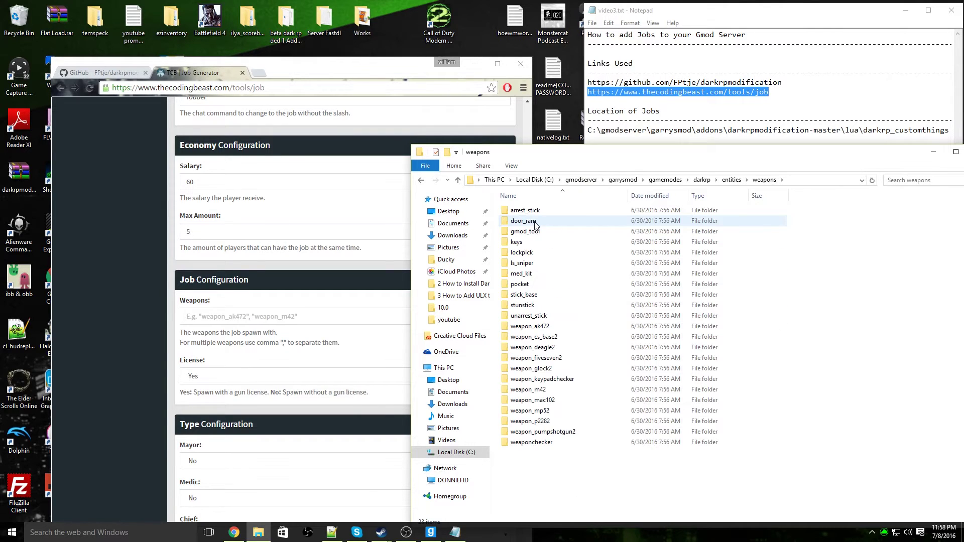
Look inside the lockpick weapon folder, then return to the weapons list.
left_click(531, 256)
double_click(530, 254)
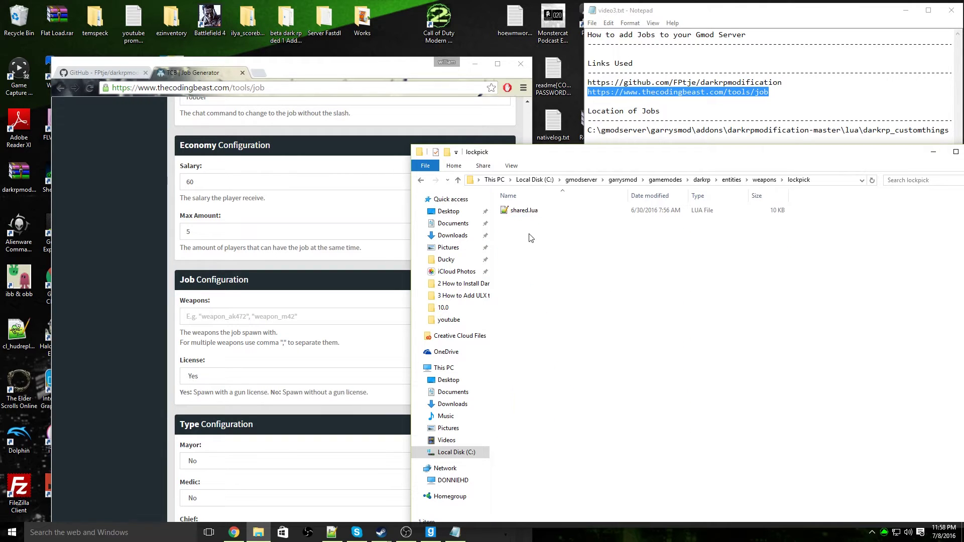
left_click(421, 180)
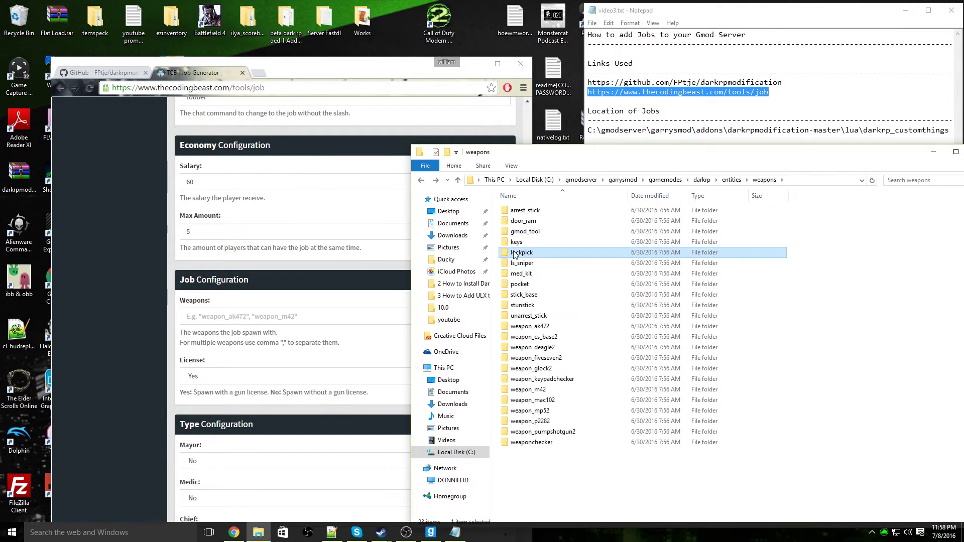
Give the Robber job the lockpick weapon and set License to No.
left_click(267, 321)
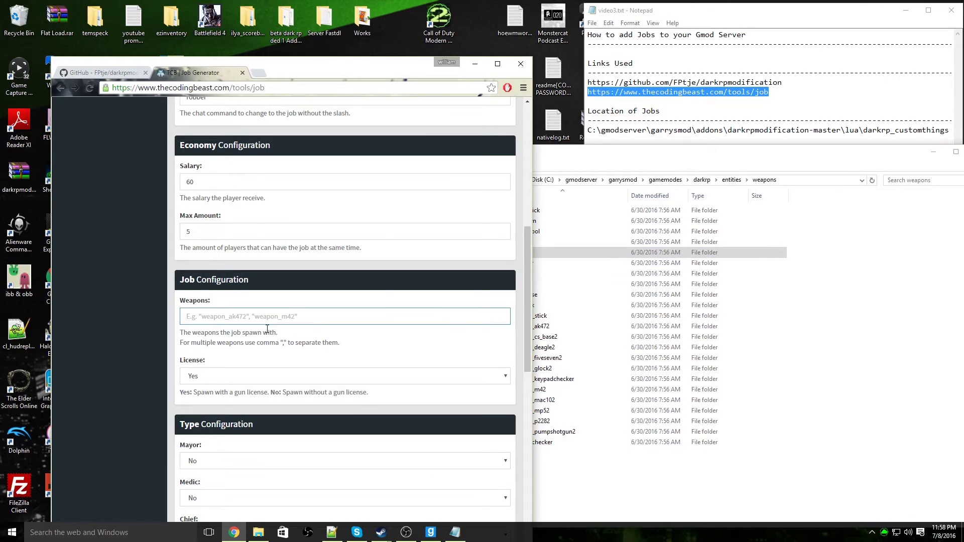
type("\"lockpick")
scroll(233, 372, "down", 1)
left_click(213, 326)
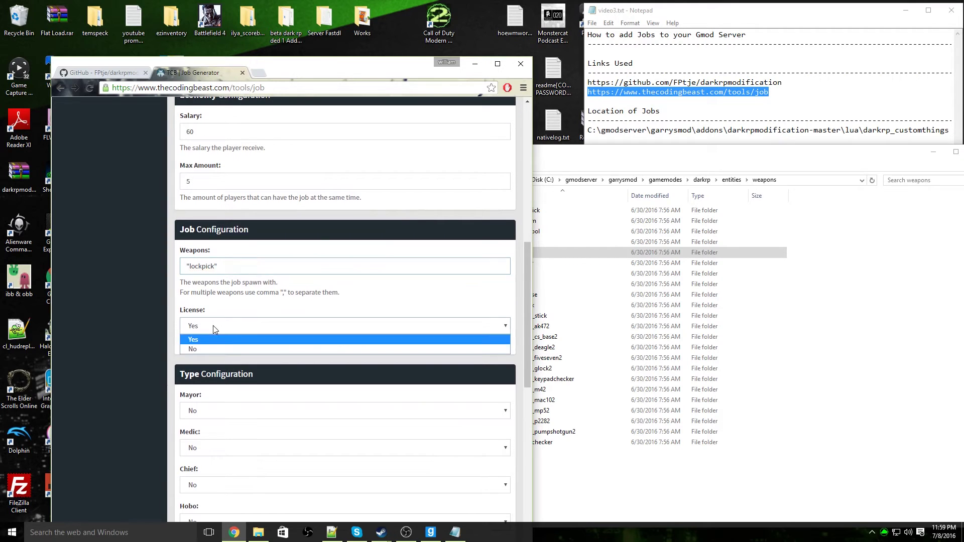
left_click(224, 350)
Leave Admin Status at Everyone and set Vote to No.
scroll(321, 352, "down", 2)
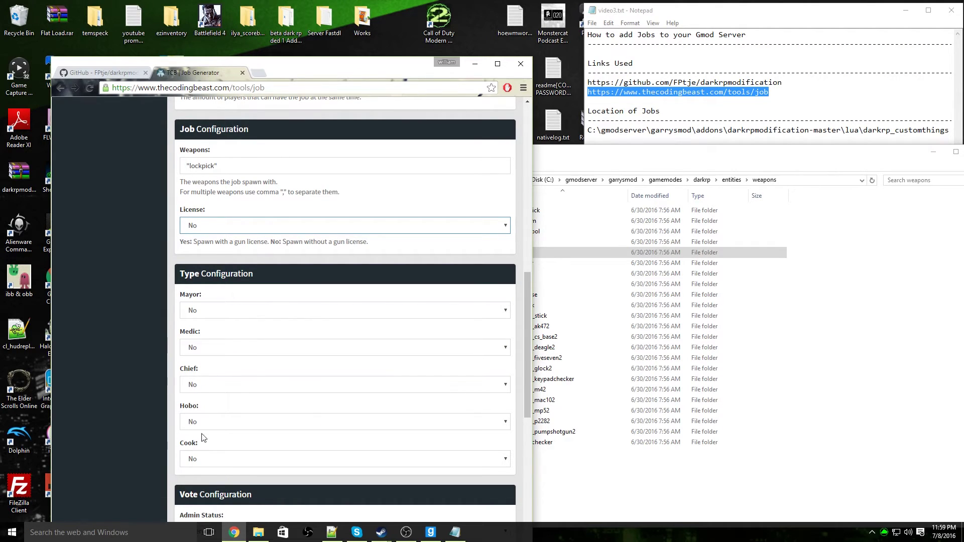
scroll(203, 442, "down", 2)
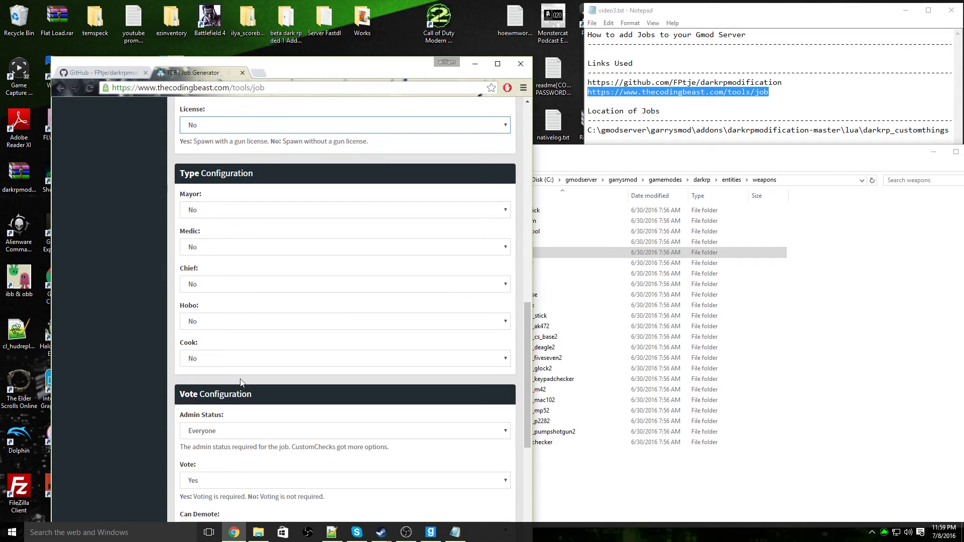
scroll(237, 392, "down", 1)
scroll(216, 376, "down", 1)
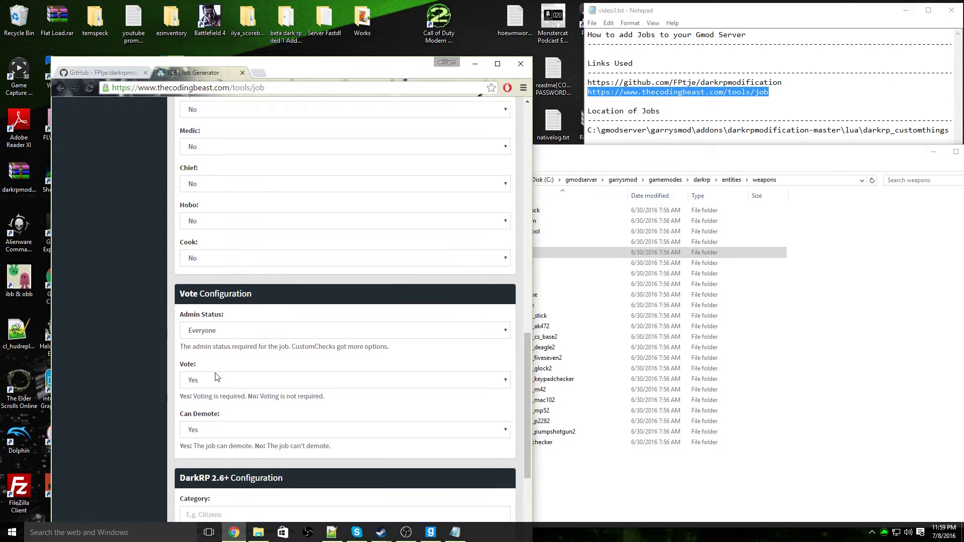
left_click(231, 331)
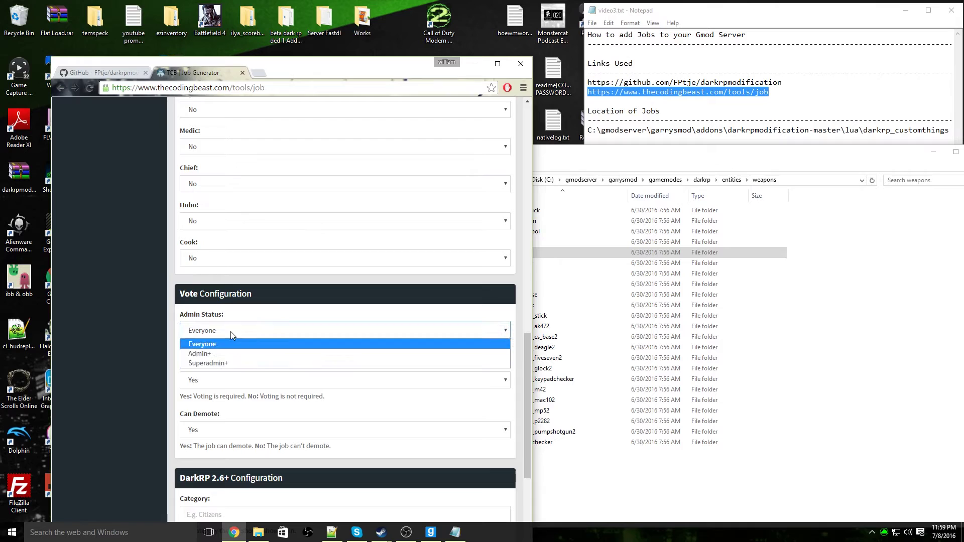
left_click(230, 331)
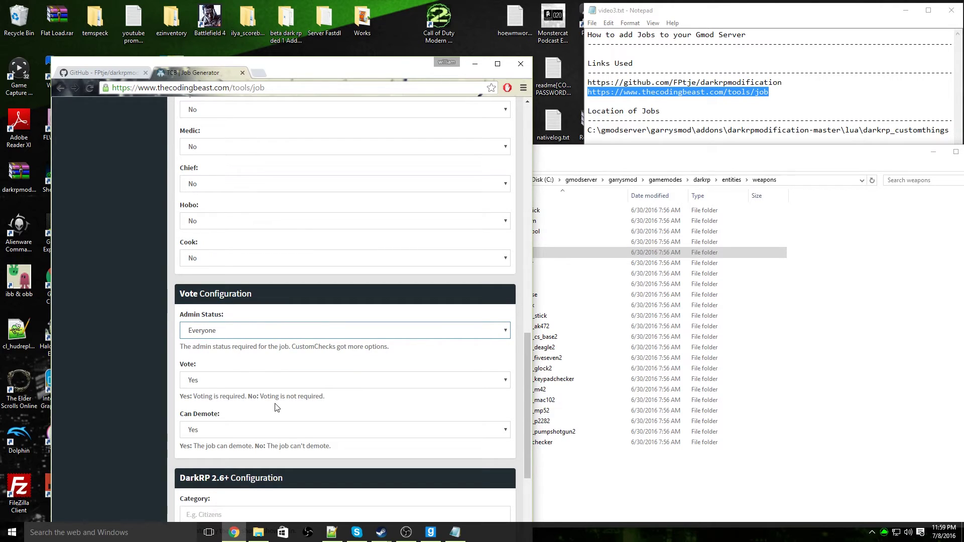
left_click(216, 388)
left_click(218, 404)
Keep Can Demote at Yes and enter Gangsters as the job category.
scroll(204, 366, "down", 2)
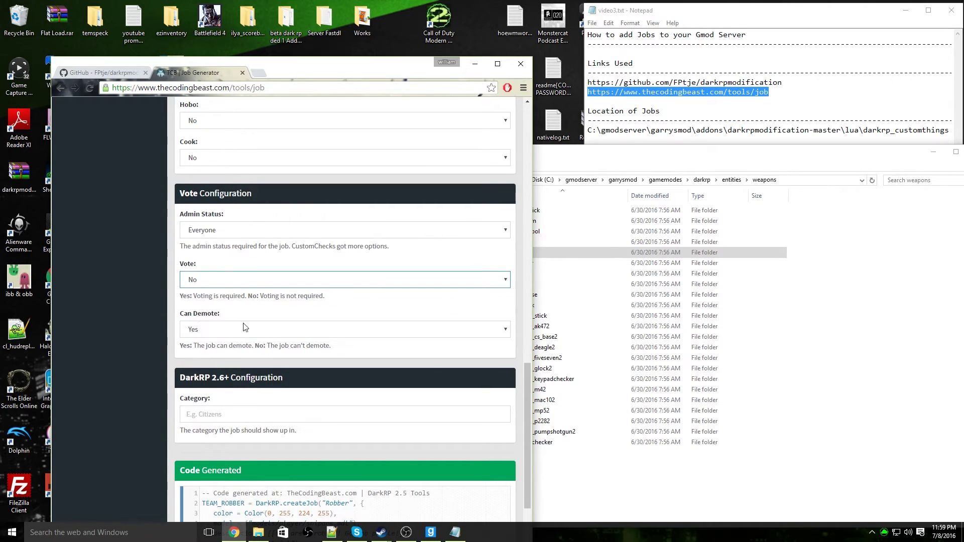
scroll(241, 341, "down", 1)
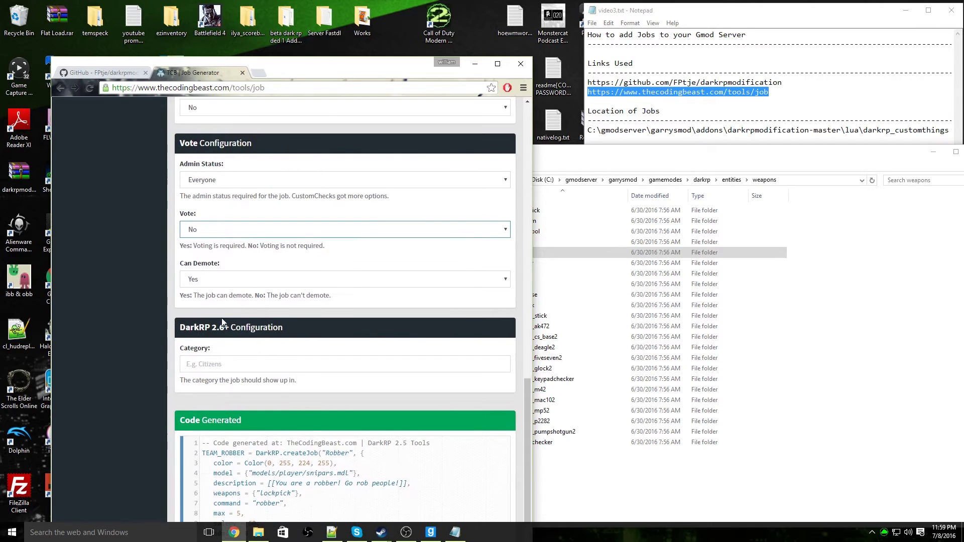
left_click(209, 279)
left_click(216, 283)
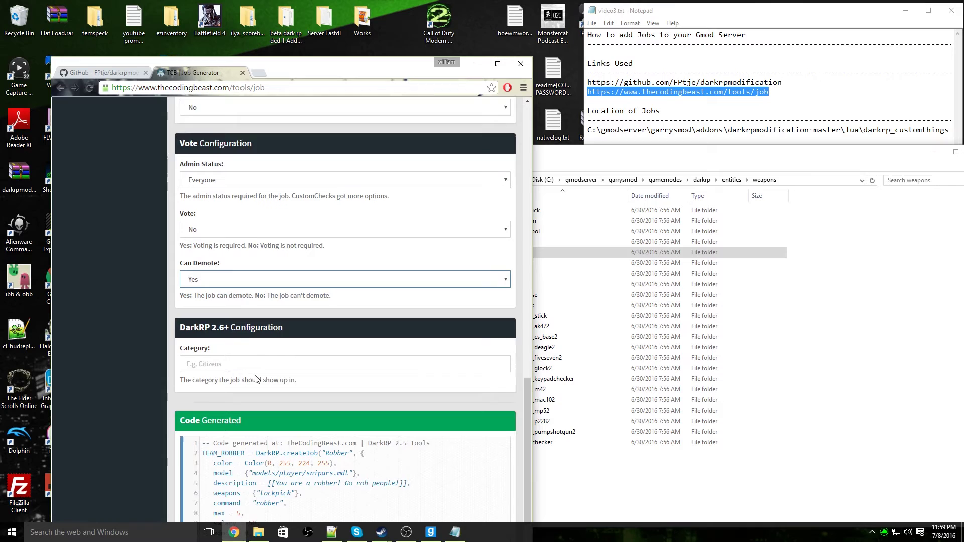
scroll(284, 341, "down", 1)
left_click(378, 316)
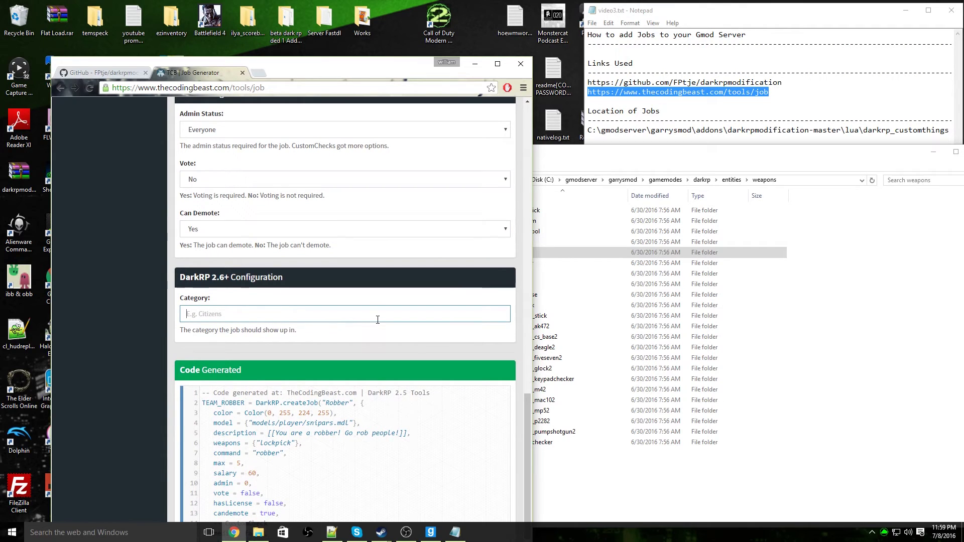
type("G")
scroll(379, 324, "up", 2)
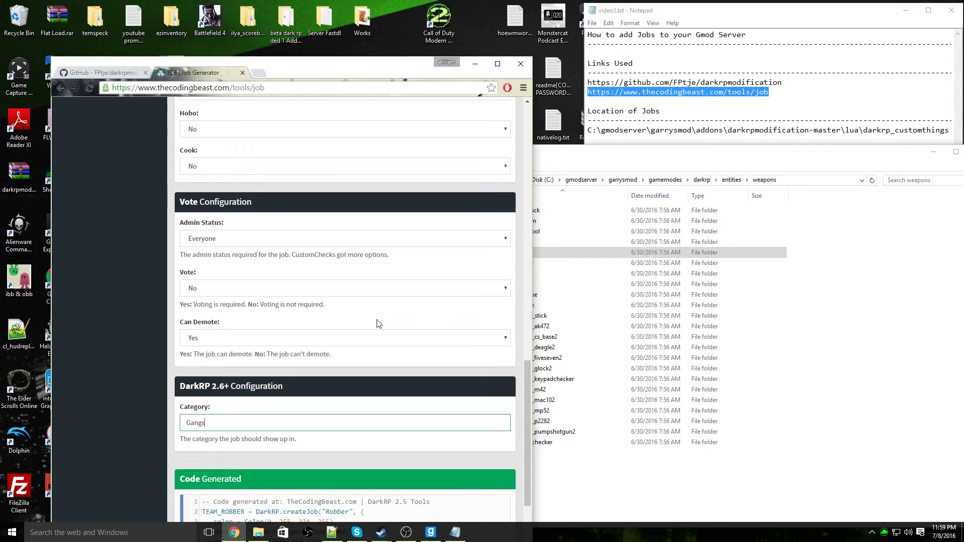
scroll(374, 332, "down", 4)
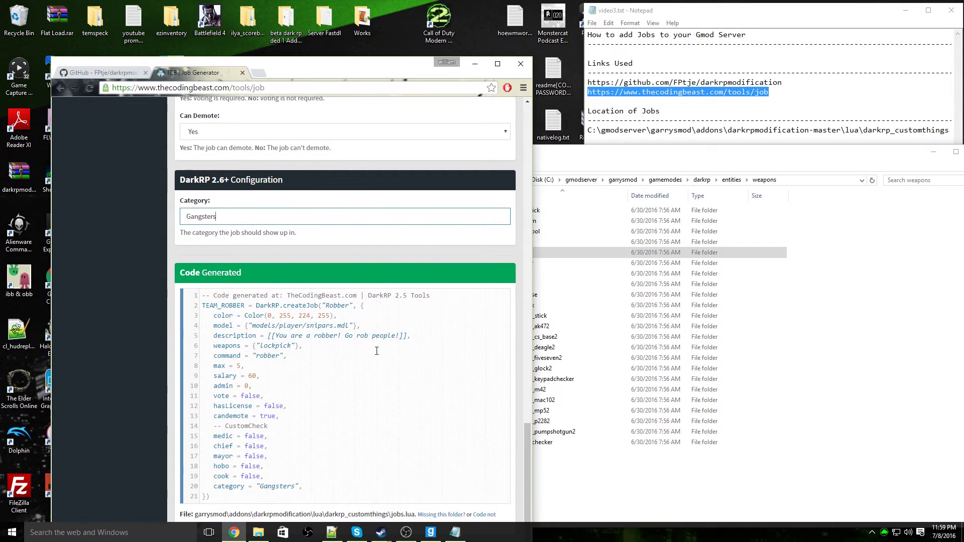
Copy all of the generated Robber job code from the generator.
left_click_drag(225, 496, 201, 294)
right_click(227, 298)
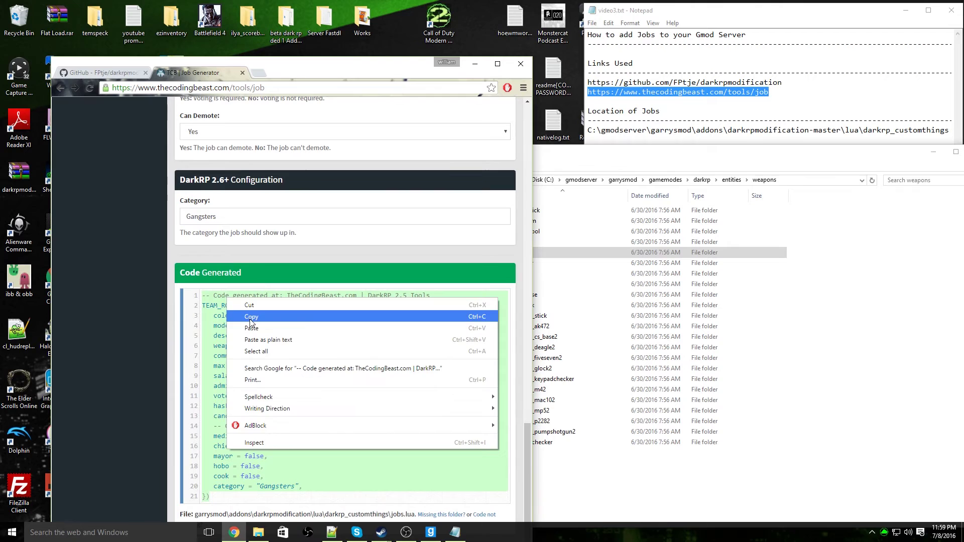
left_click(250, 316)
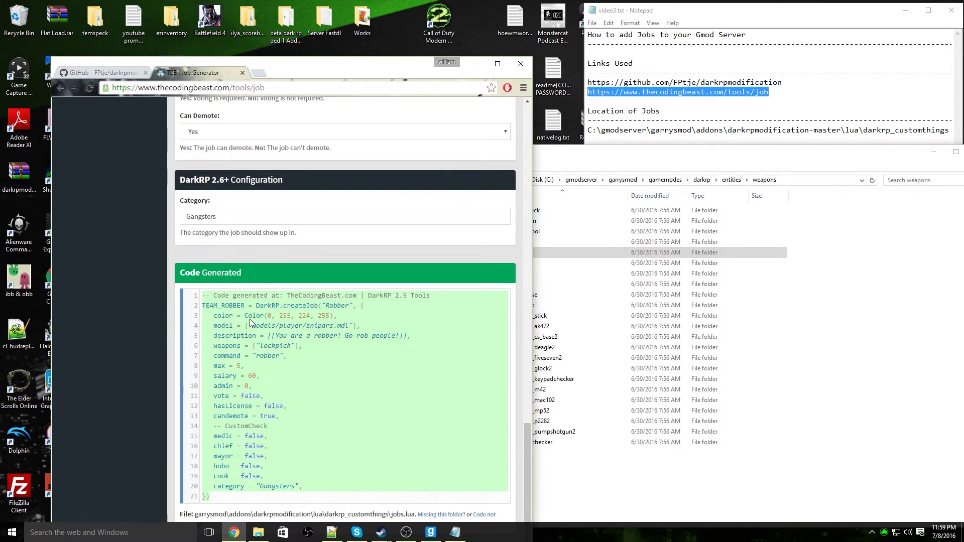
Paste the TEAM_ROBBER code at line 21 of jobs.lua and save the file.
left_click(475, 64)
left_click(341, 529)
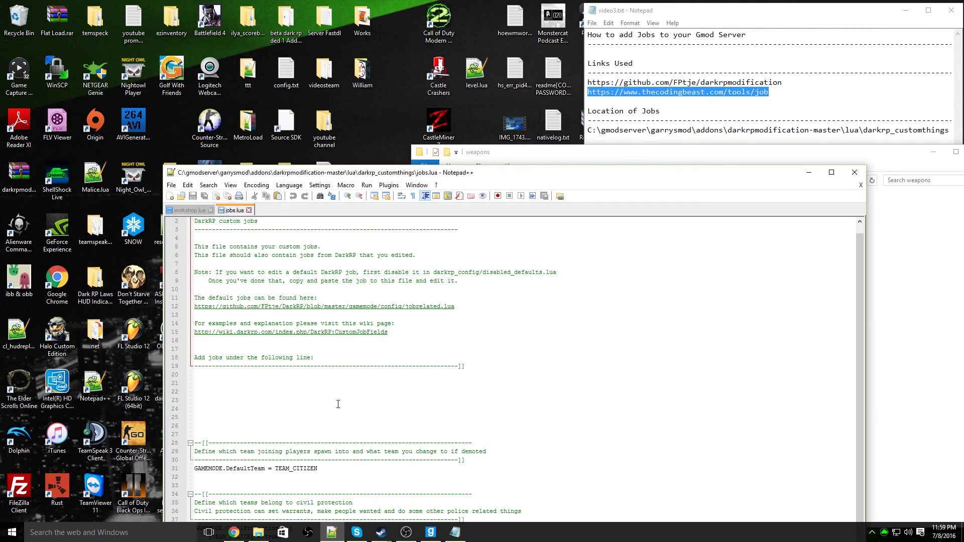
left_click(243, 378)
key("ctrl+v")
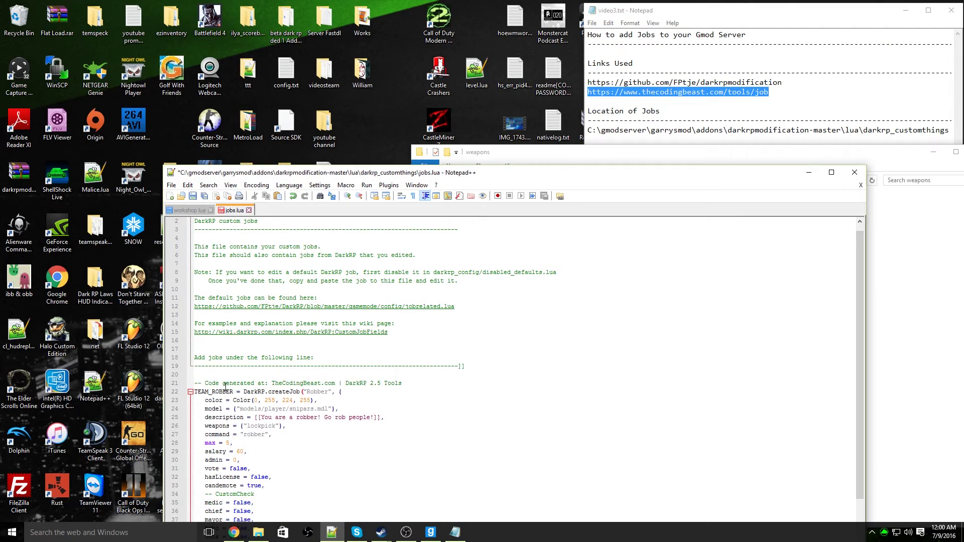
scroll(279, 445, "down", 3)
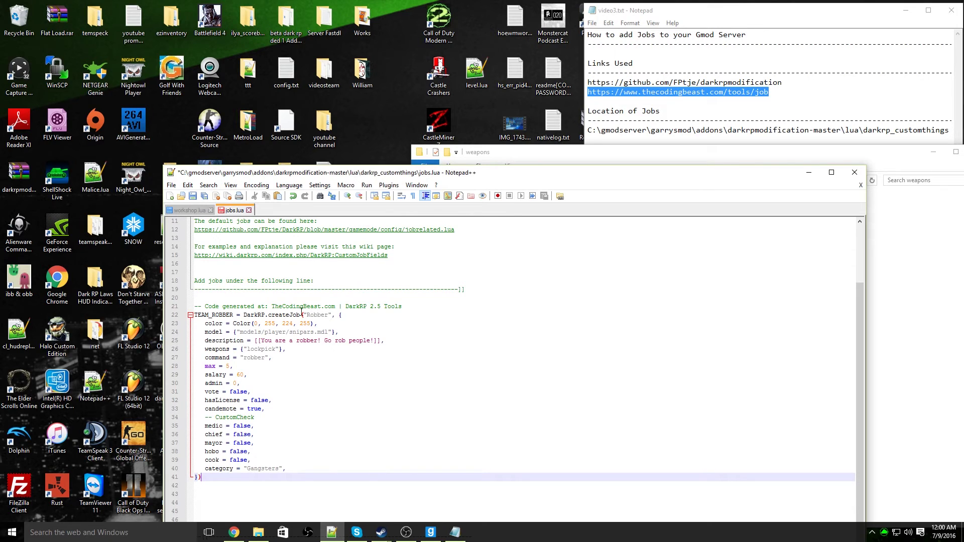
left_click(194, 198)
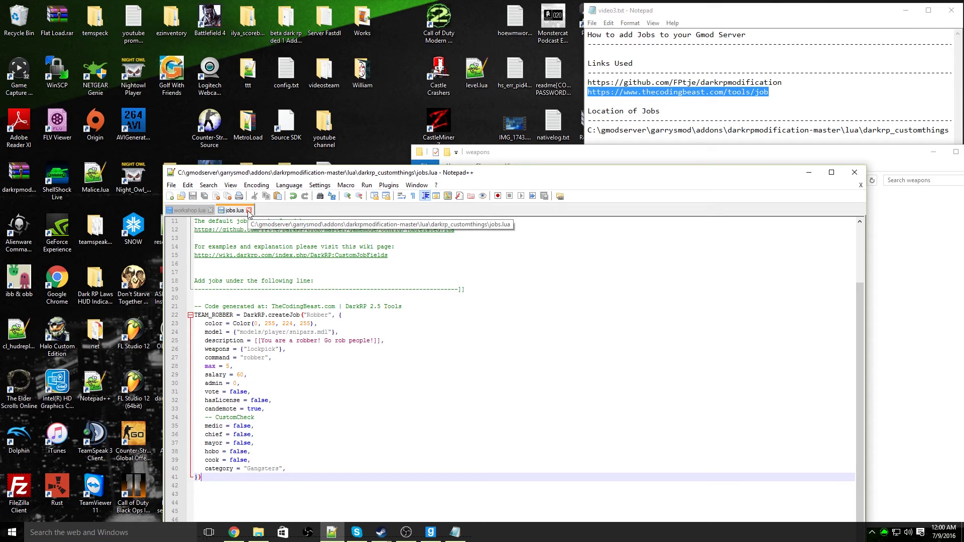
Launch start.bat from the gmodserver folder, then hide Explorer and the server console.
left_click(809, 173)
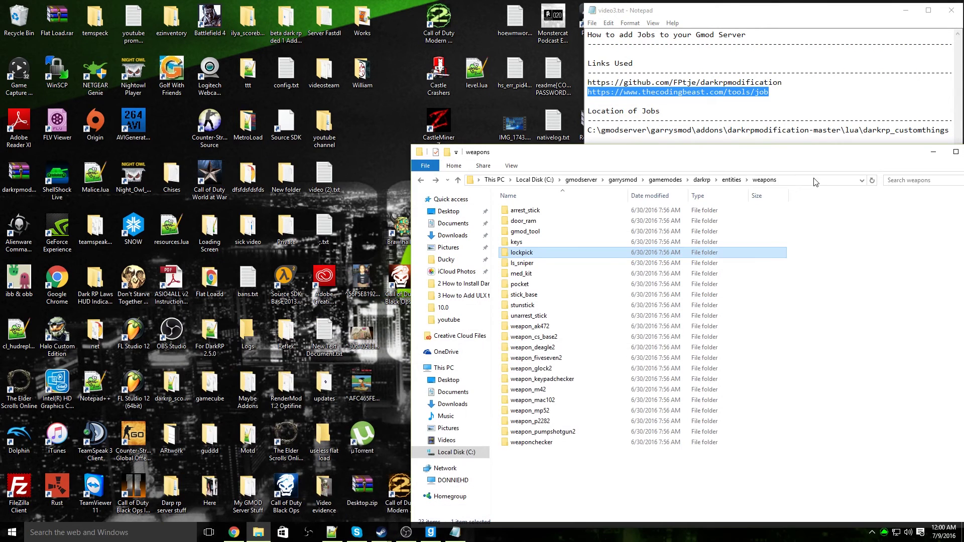
left_click(583, 182)
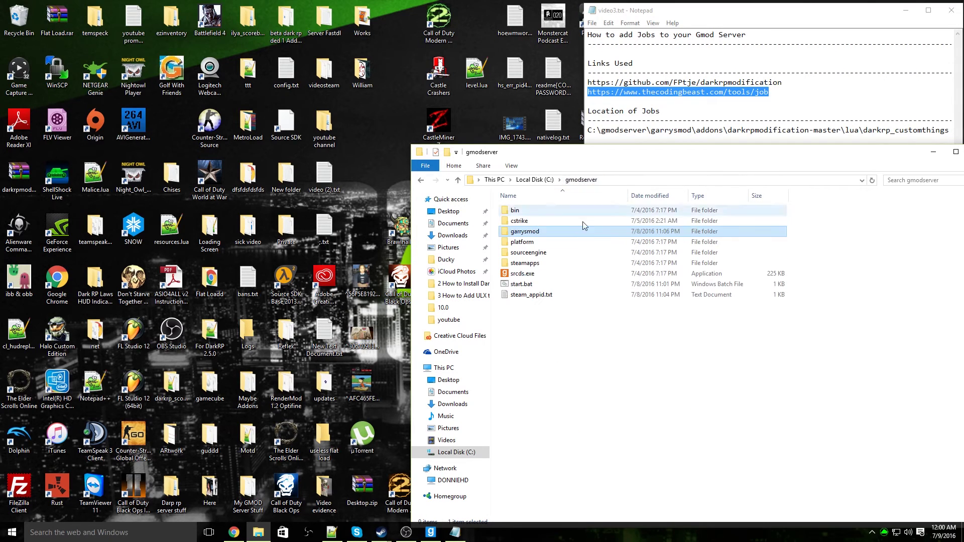
double_click(530, 287)
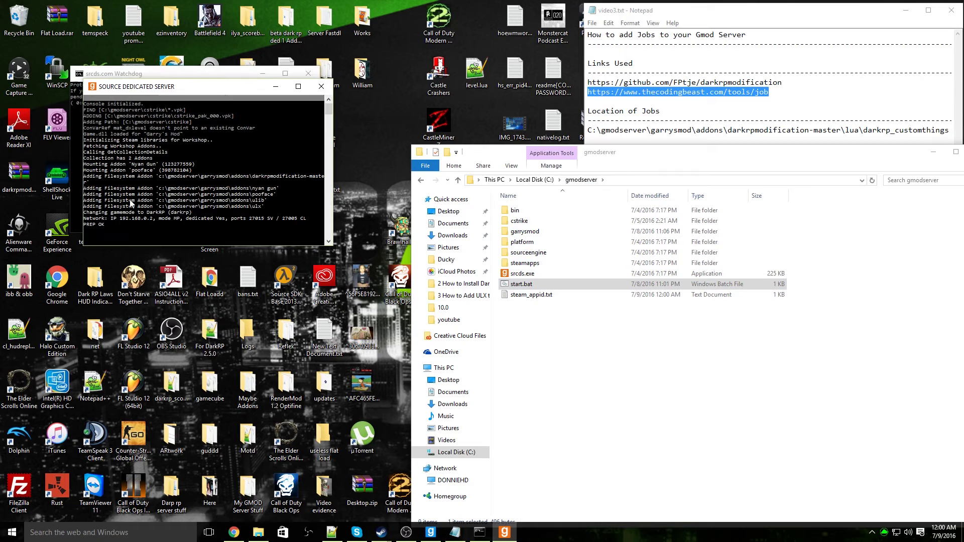
left_click_drag(870, 158, 652, 145)
left_click(713, 136)
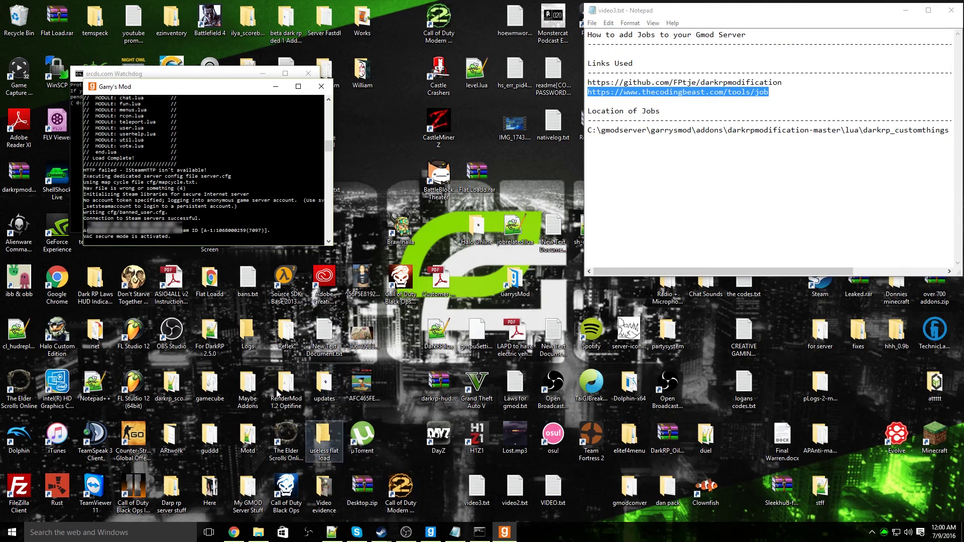
left_click(275, 86)
Join the local DarkRP server from the Local Network list and close the welcome message.
left_click(433, 534)
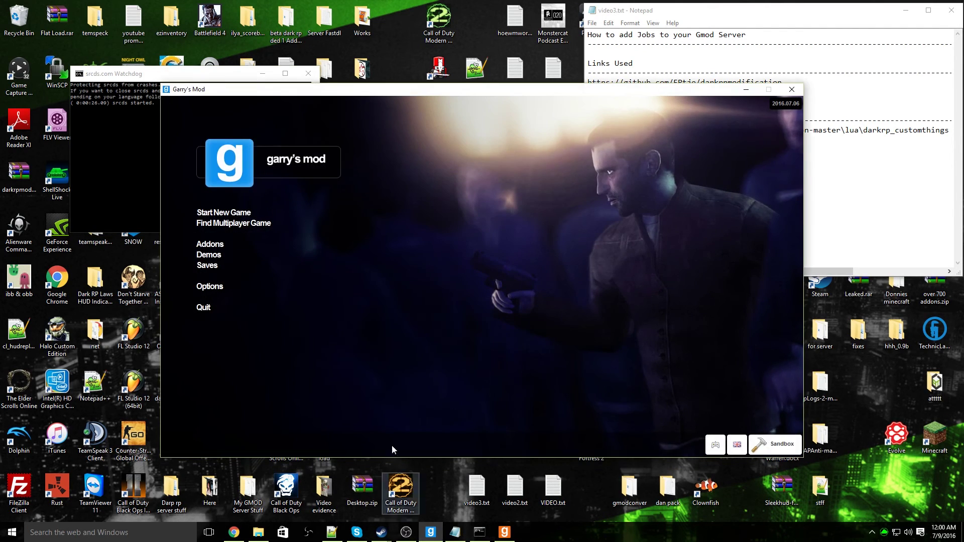
left_click(217, 224)
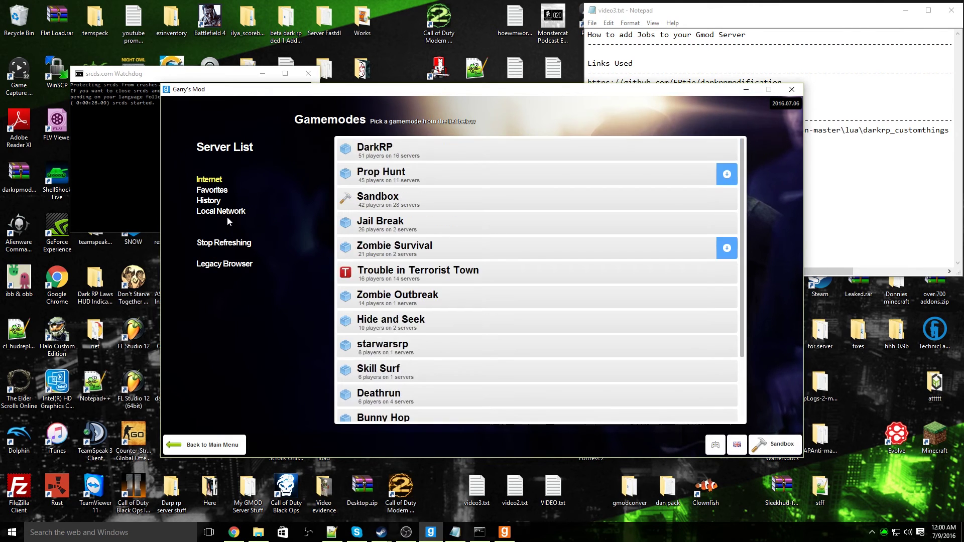
left_click(226, 212)
left_click(372, 146)
double_click(372, 171)
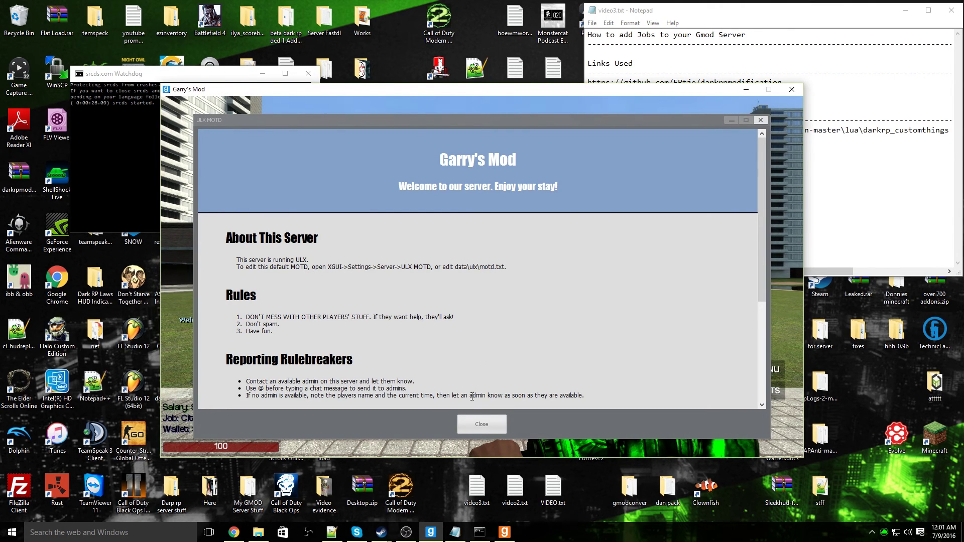
left_click(482, 425)
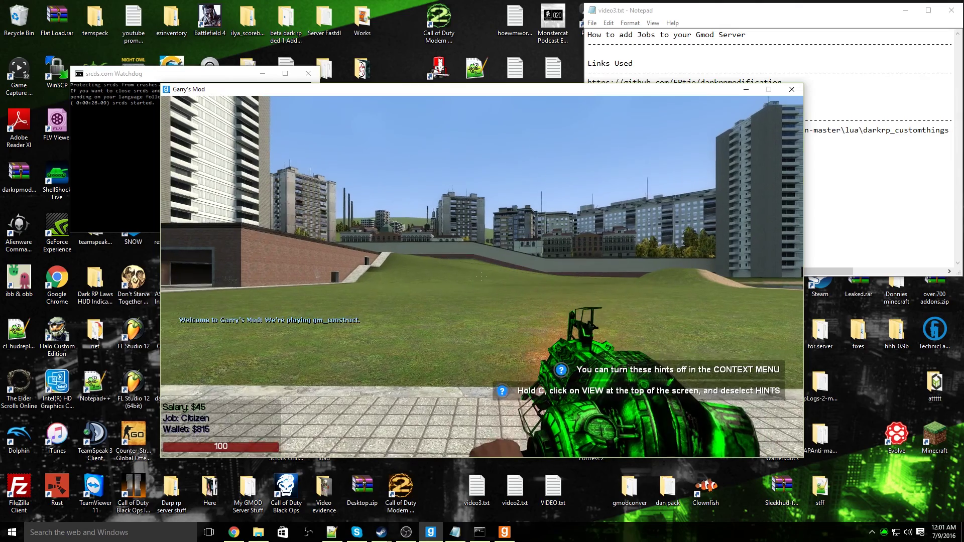
In the F4 jobs menu, select Robber under Gangsters and become a Robber.
key("F4")
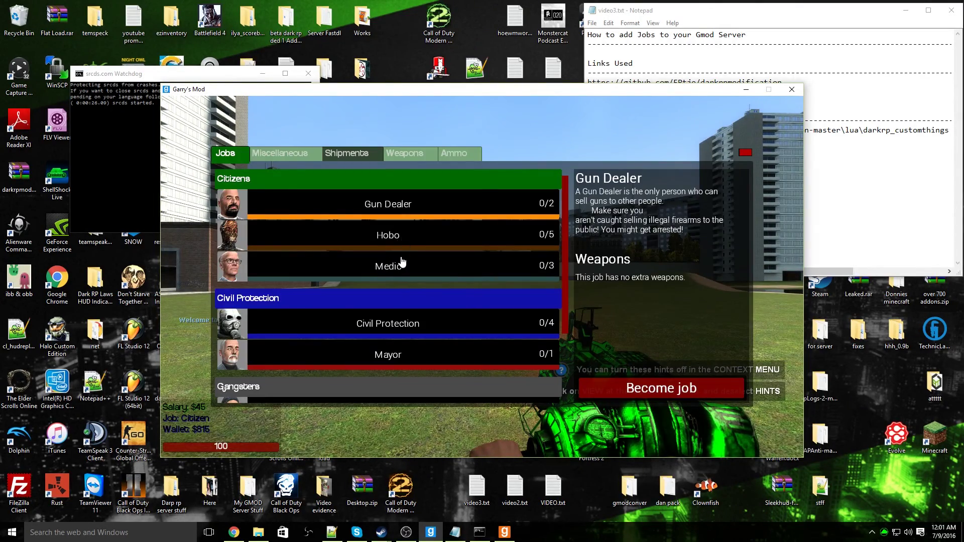
scroll(272, 247, "down", 2)
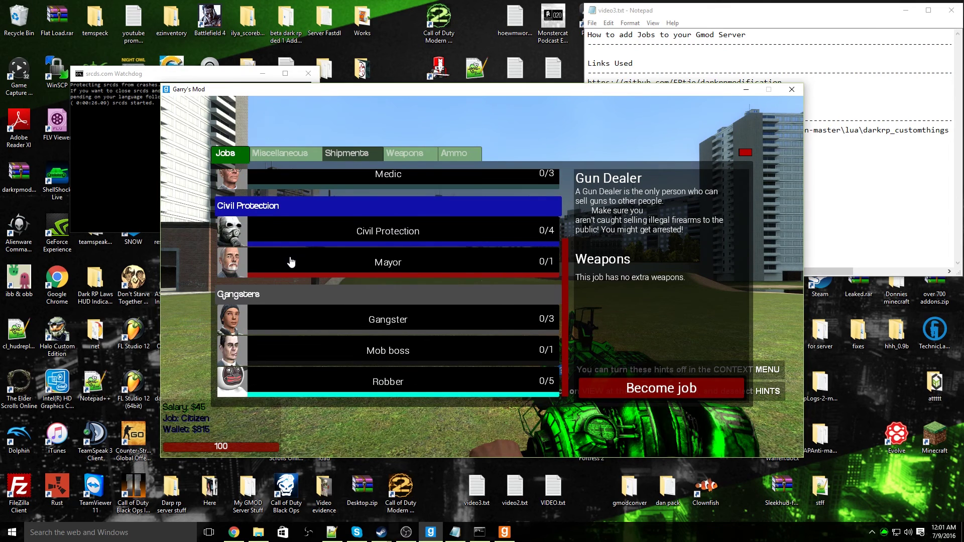
left_click(361, 388)
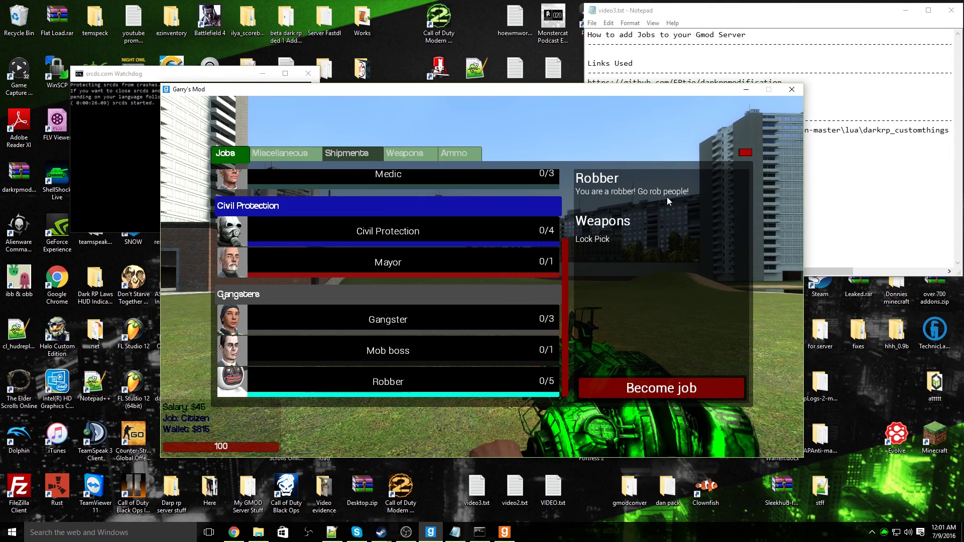
left_click(649, 388)
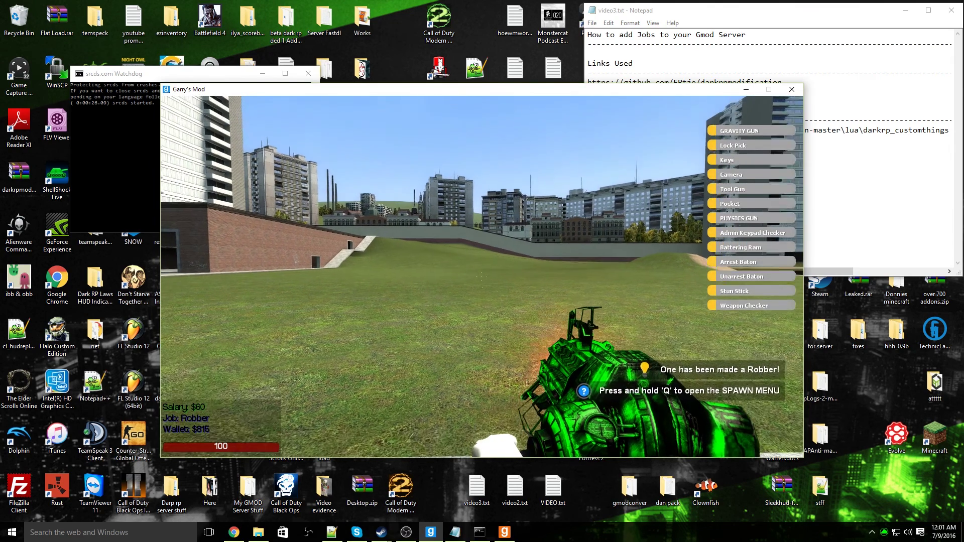
Equip the Robber's lock pick, view the scoreboard, then switch back to the Physics Gun.
key("2")
key("6")
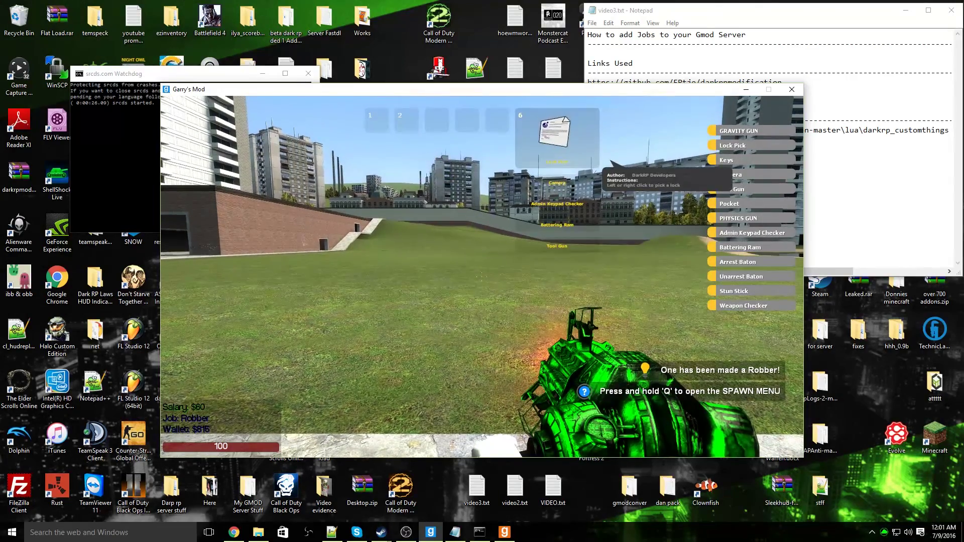
left_click(481, 276)
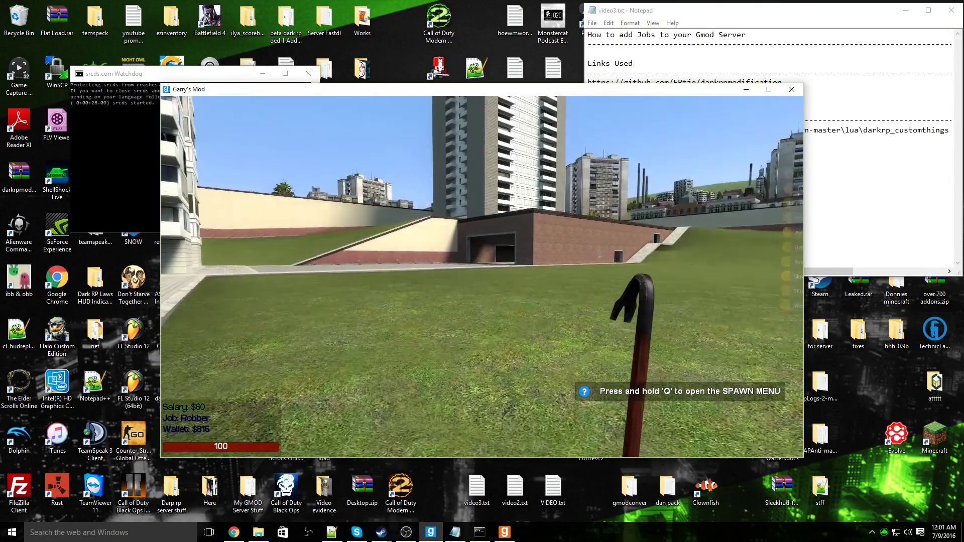
key("Tab")
key("Tab")
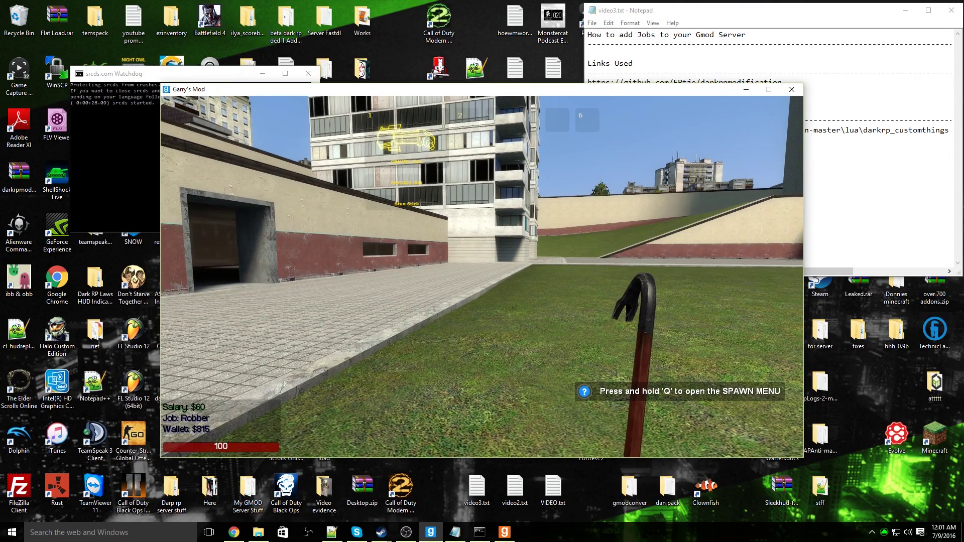
key("1")
left_click(481, 275)
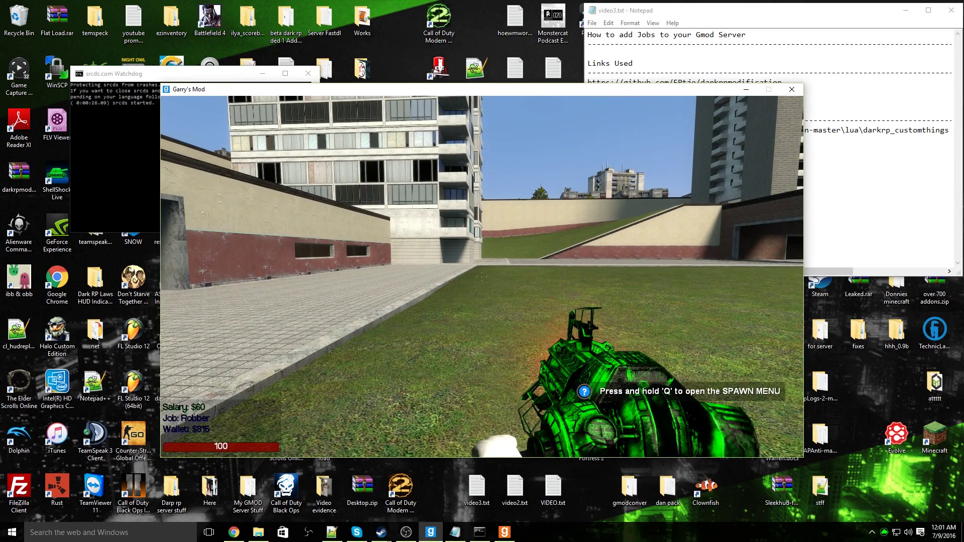